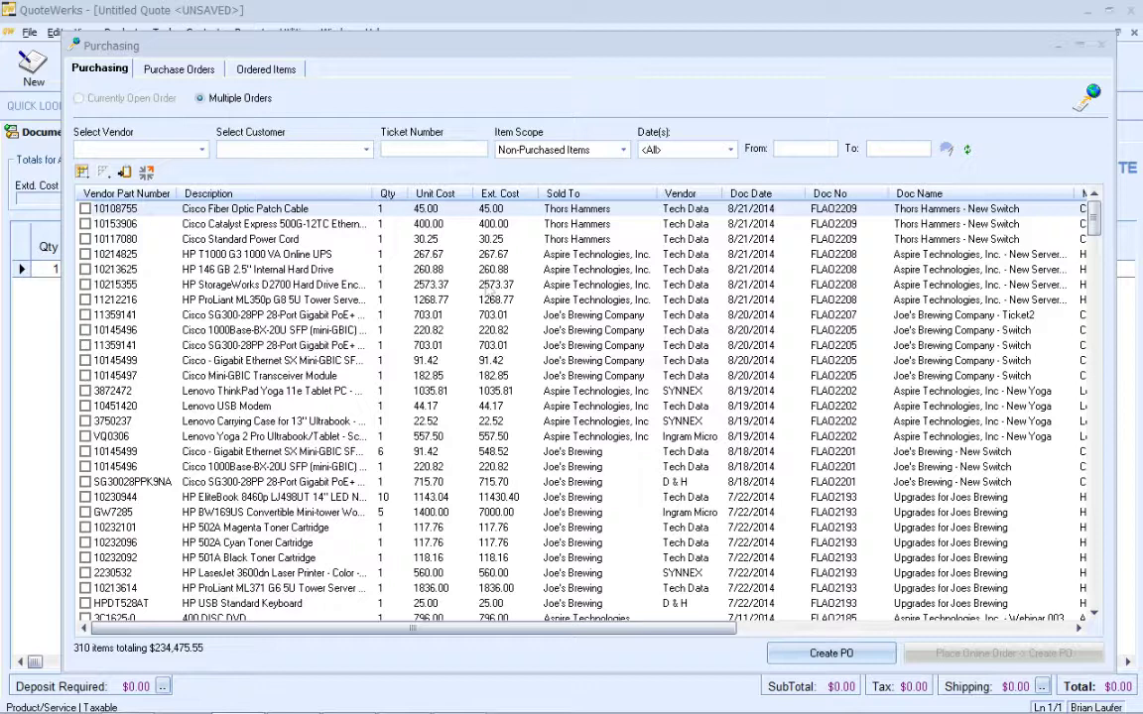
Filter the non-purchased items to ticket number 619 and vendor Tech Data
left_click_drag(538, 629, 813, 549)
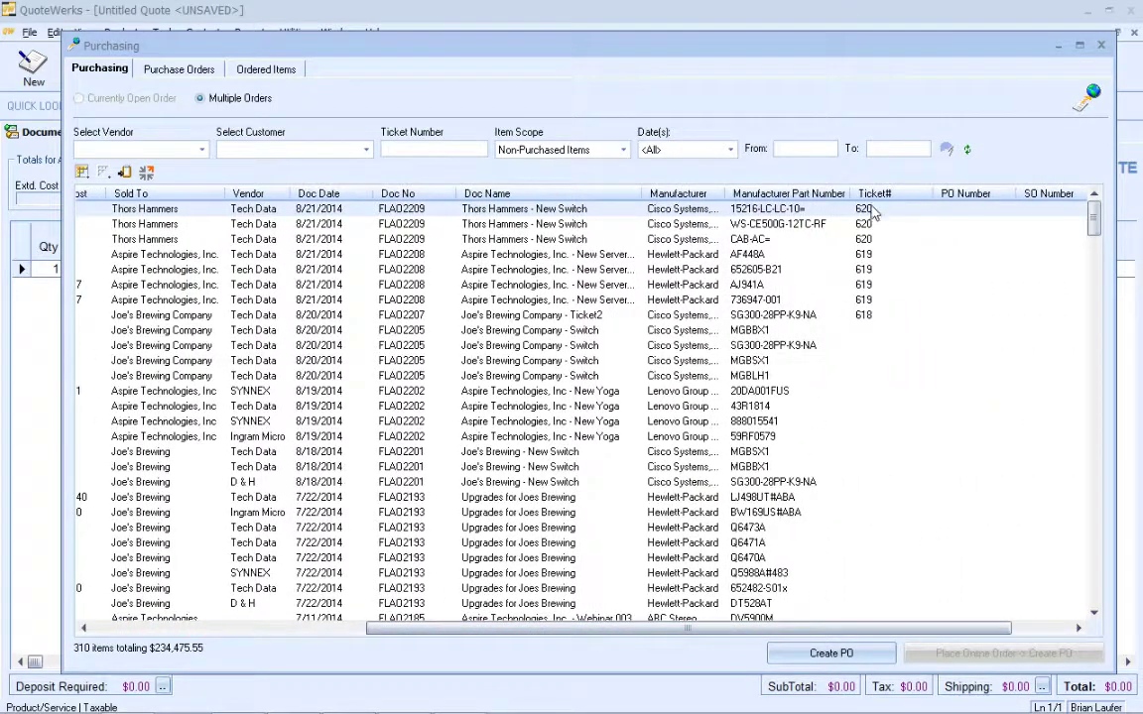
left_click_drag(811, 628, 417, 635)
left_click(444, 149)
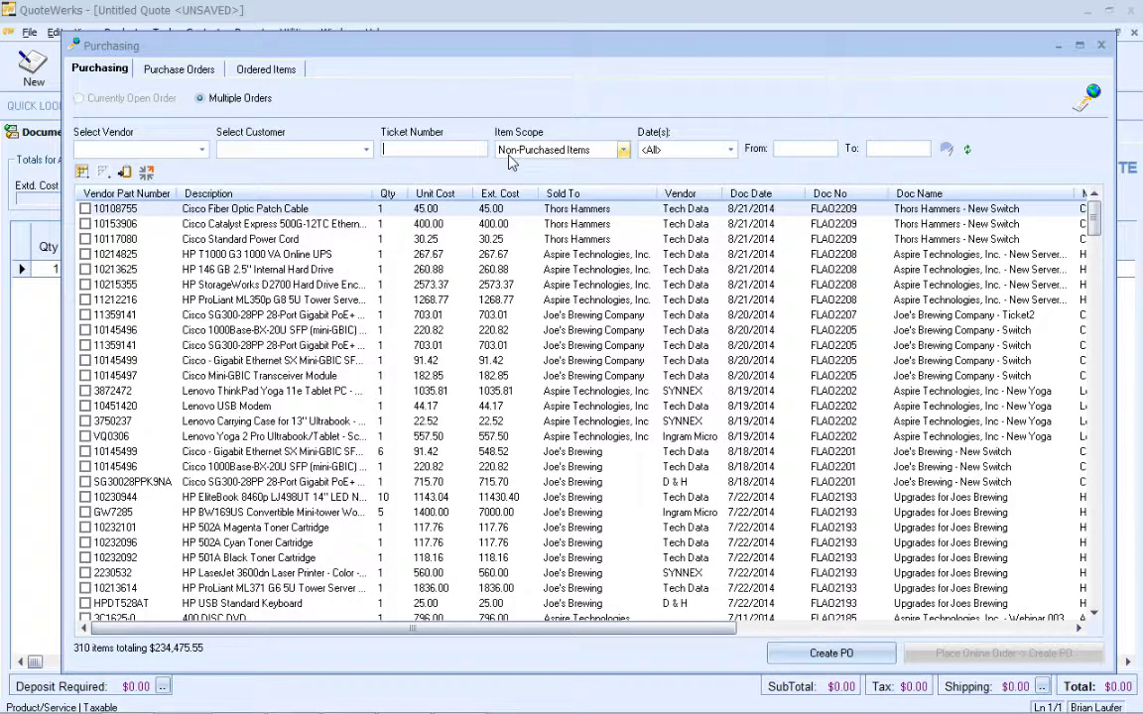
type("619")
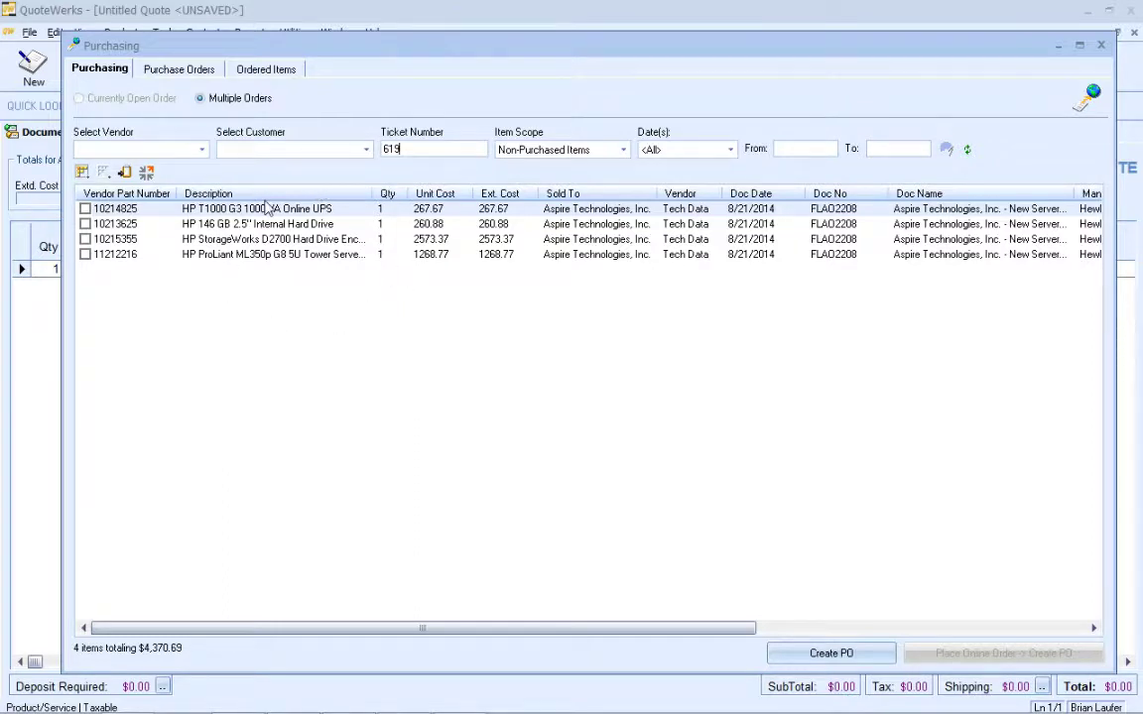
left_click(201, 149)
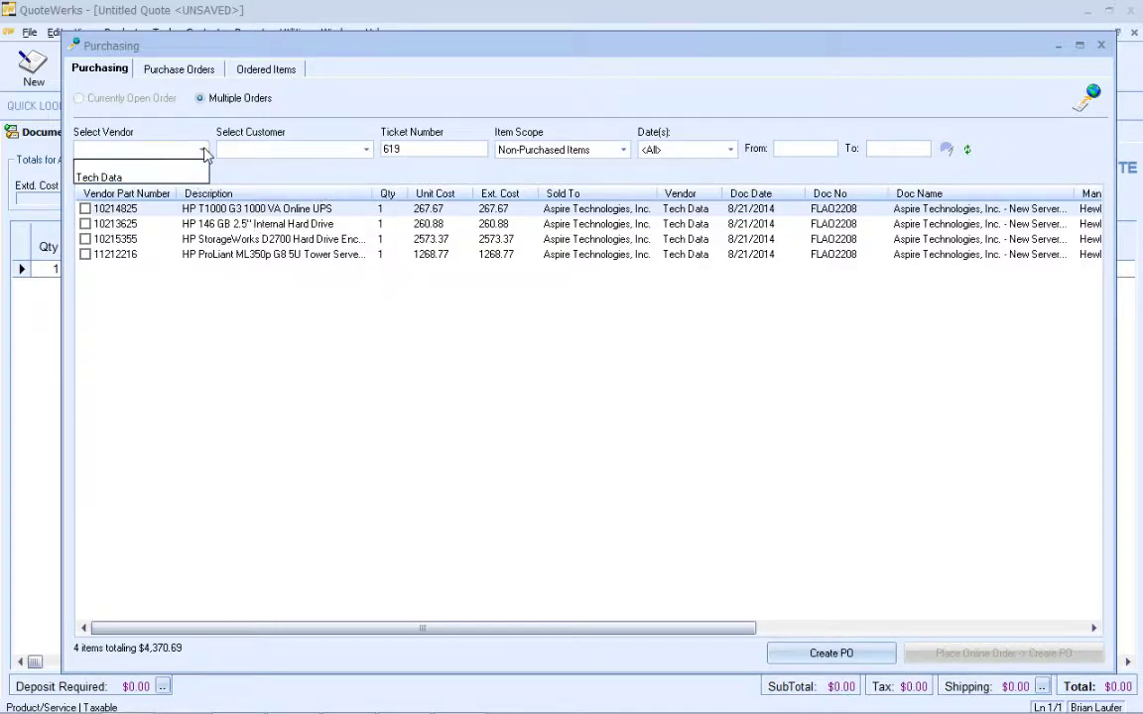
left_click(149, 177)
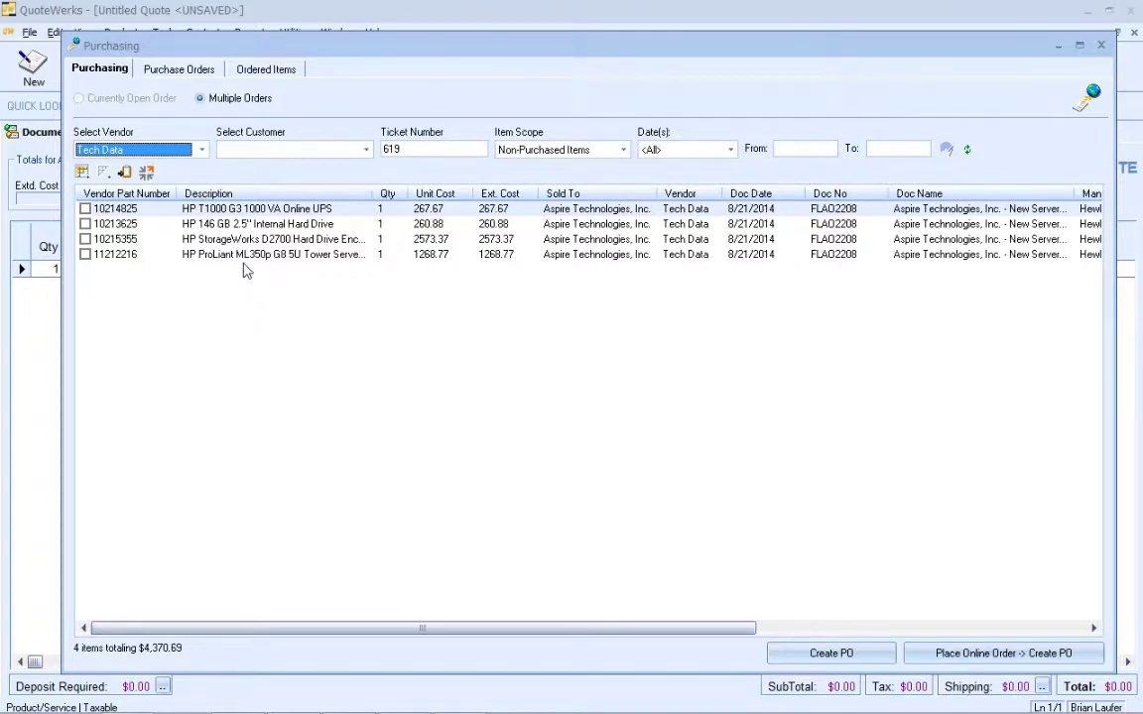
Start an online order for the HP ProLiant ML350p G8 server and assign the next available QuoteWerks PO number
left_click(85, 254)
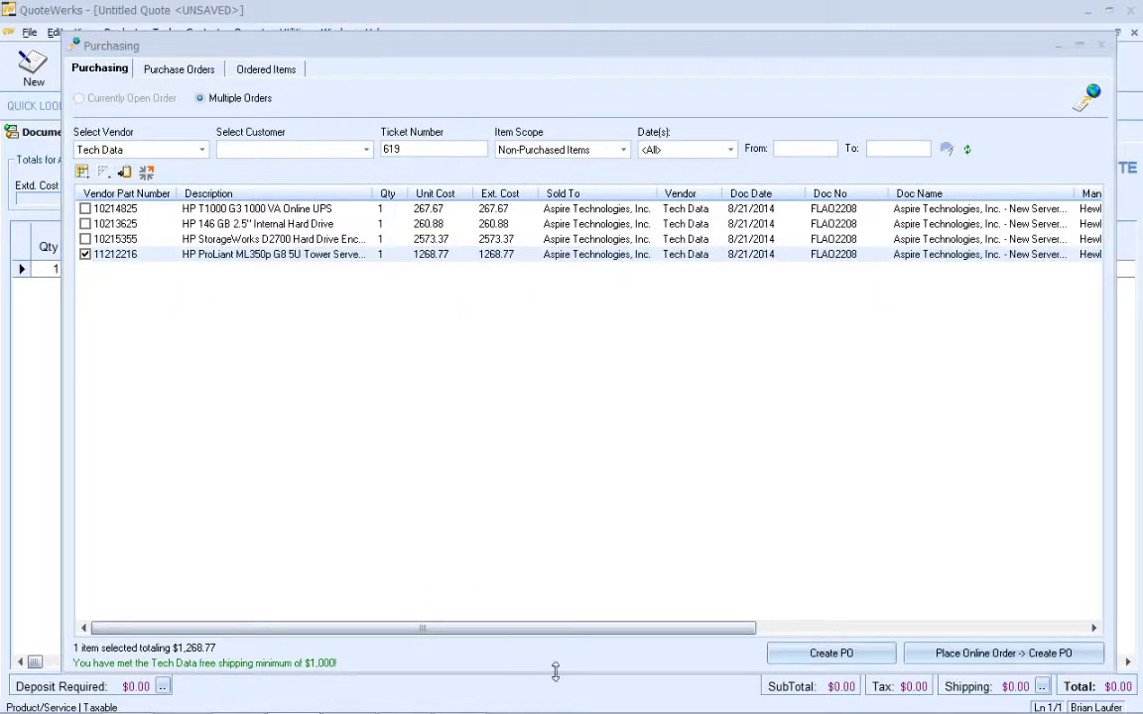
left_click(1000, 655)
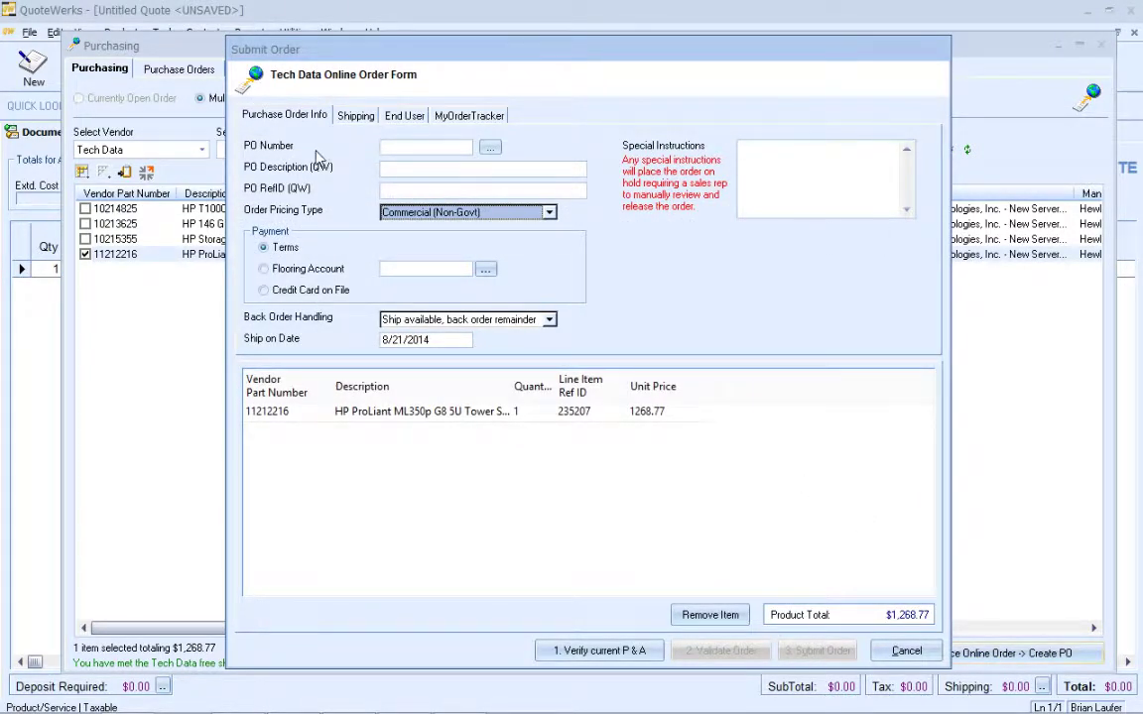
left_click(490, 149)
left_click(558, 438)
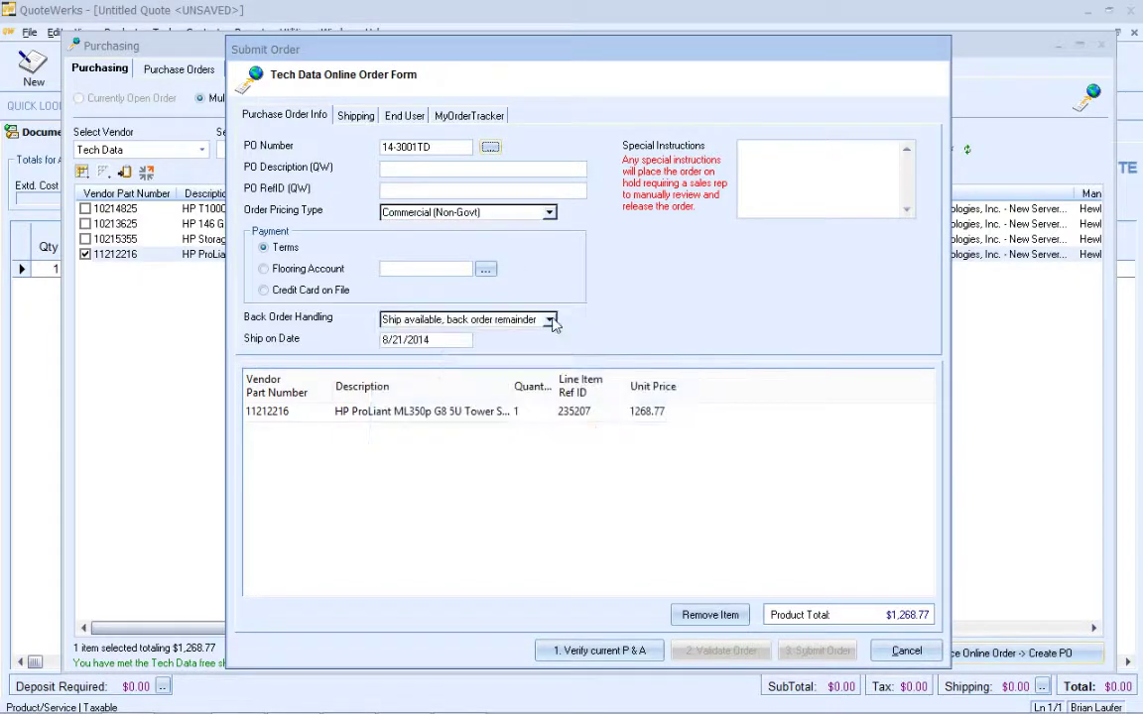
left_click_drag(417, 147, 437, 147)
left_click(439, 147)
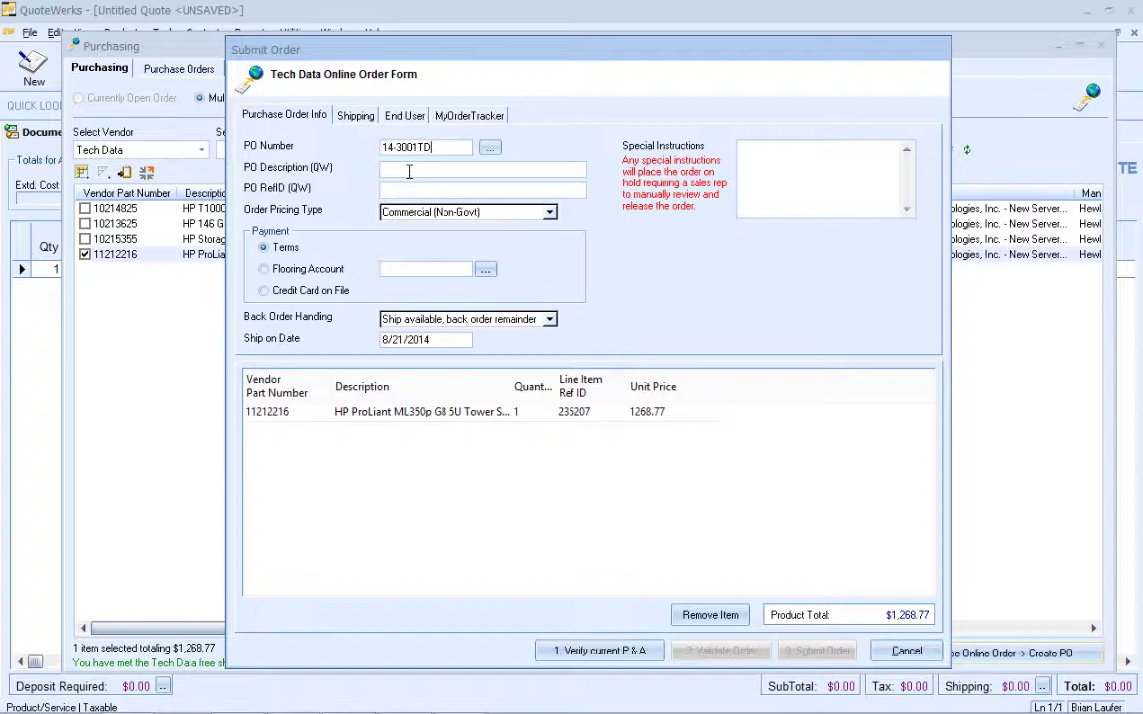
Set the online order's PO description to "Just the server" and its PO RefID to "Server Install"
left_click(414, 170)
type("Just the server")
left_click(466, 188)
type("SErve")
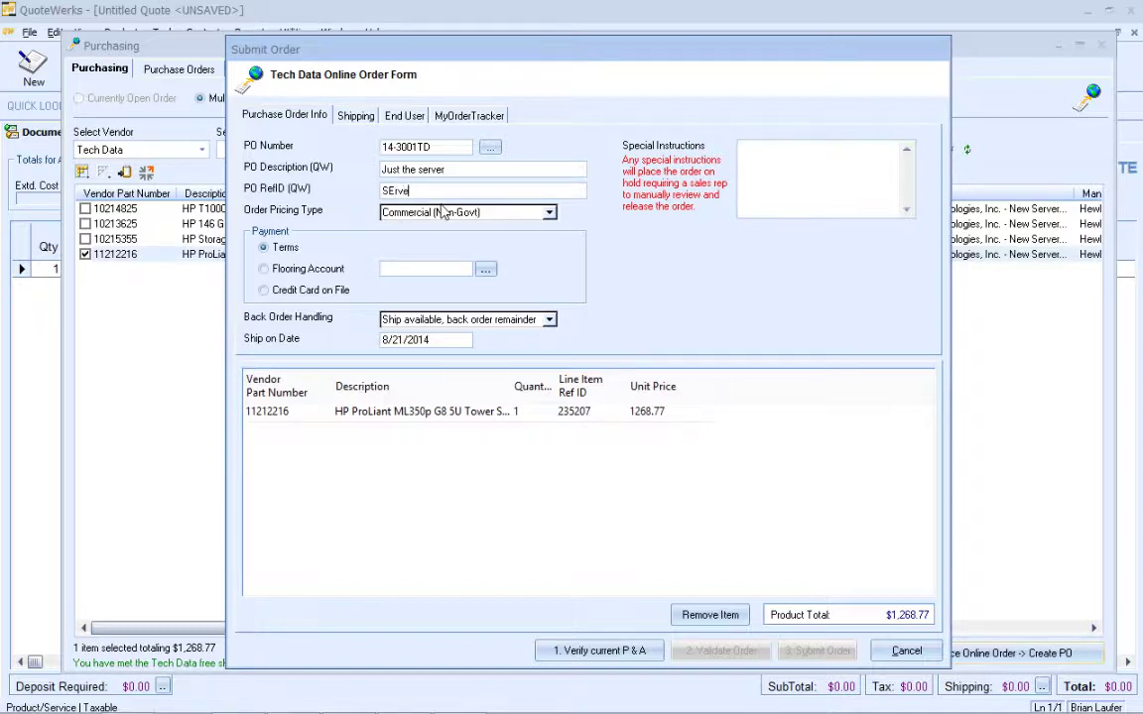
type("rInstall")
left_click(395, 191)
key("BackSpace")
type("e")
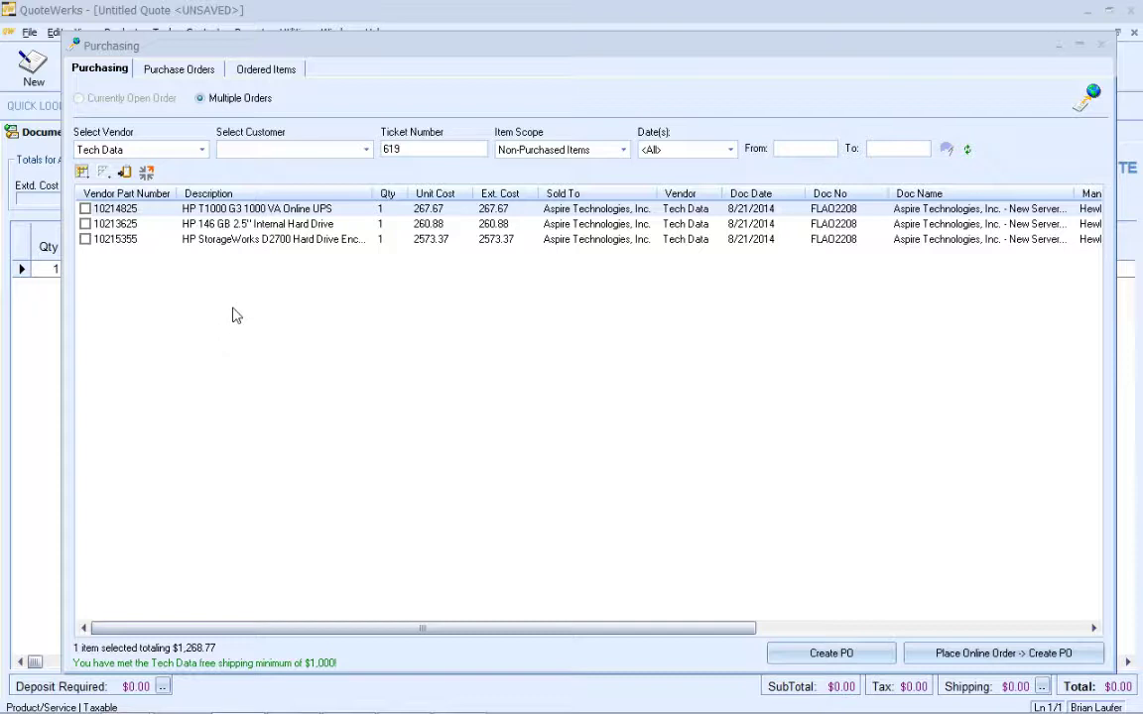
Start a manual, non-electronic PO for the three remaining ticket 619 items and assign the next available PO number
left_click(85, 209)
left_click(86, 224)
left_click(85, 239)
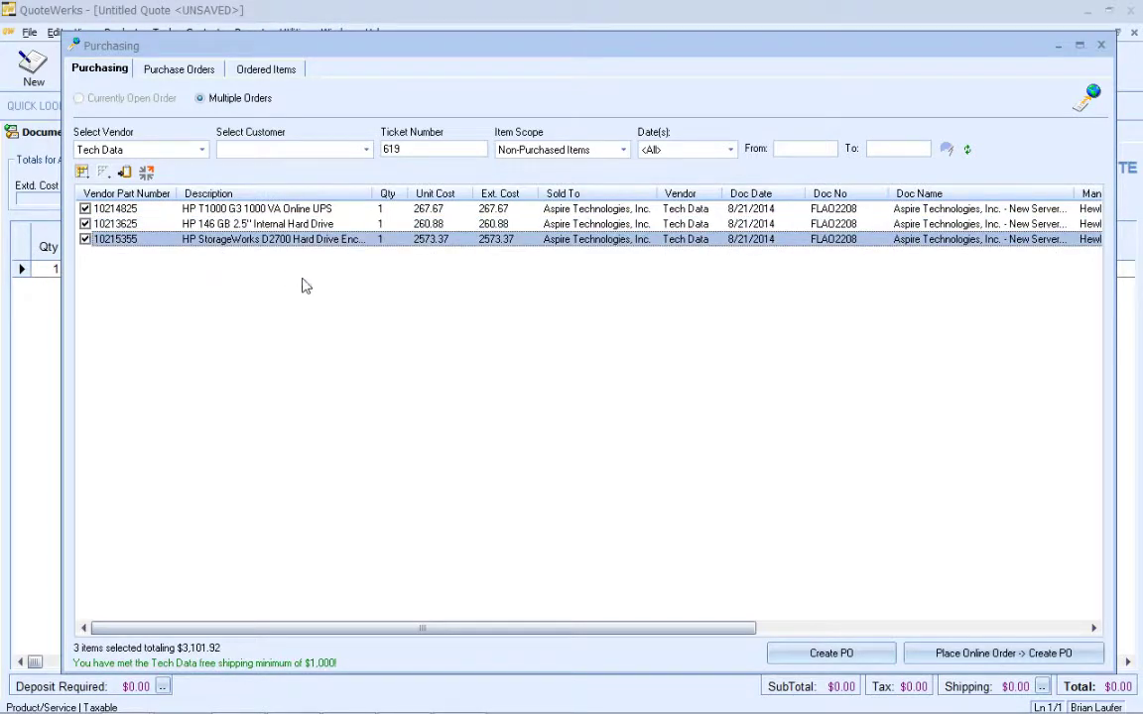
left_click(829, 651)
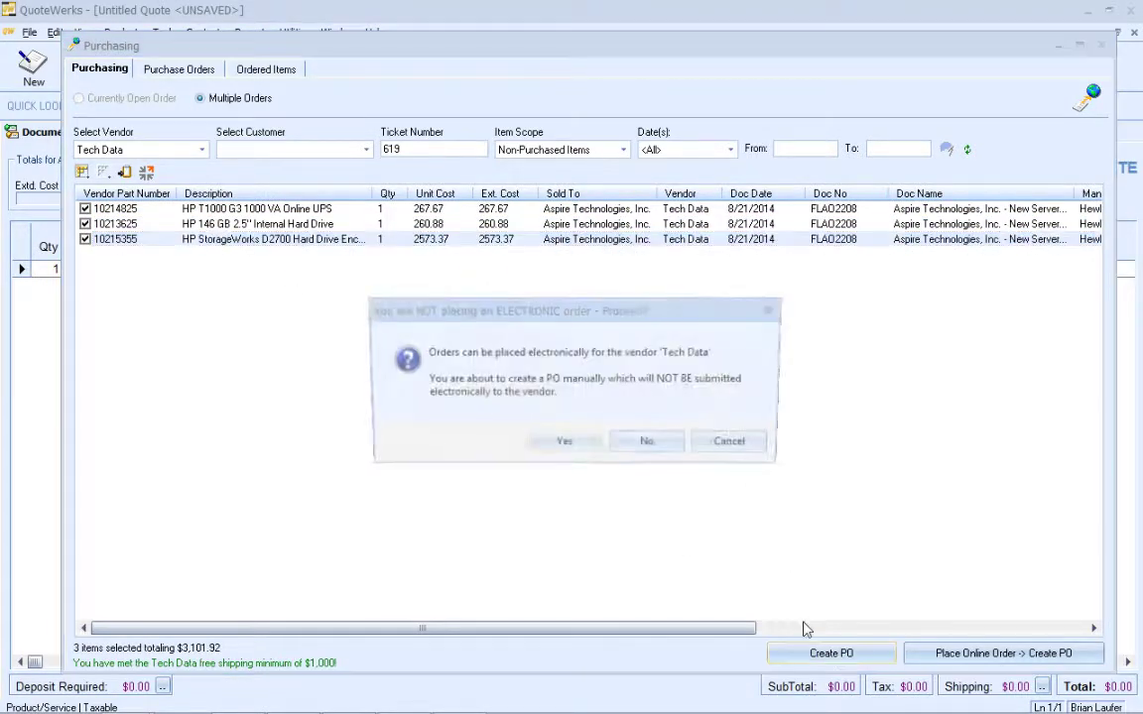
left_click(564, 448)
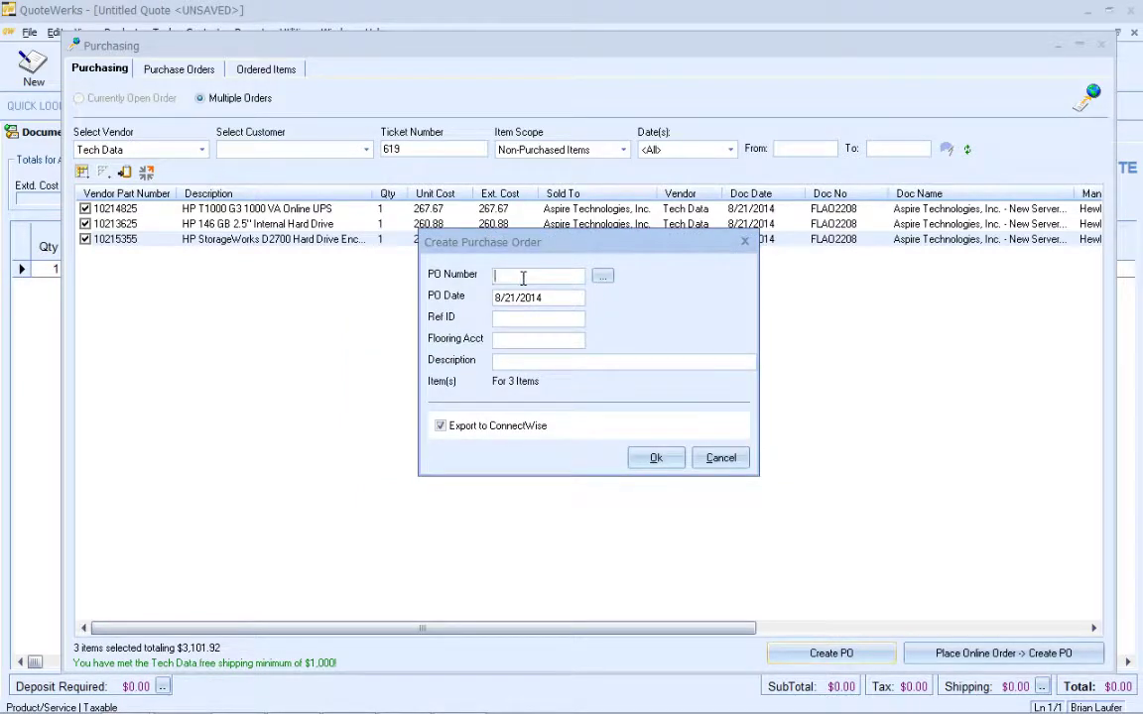
left_click(603, 276)
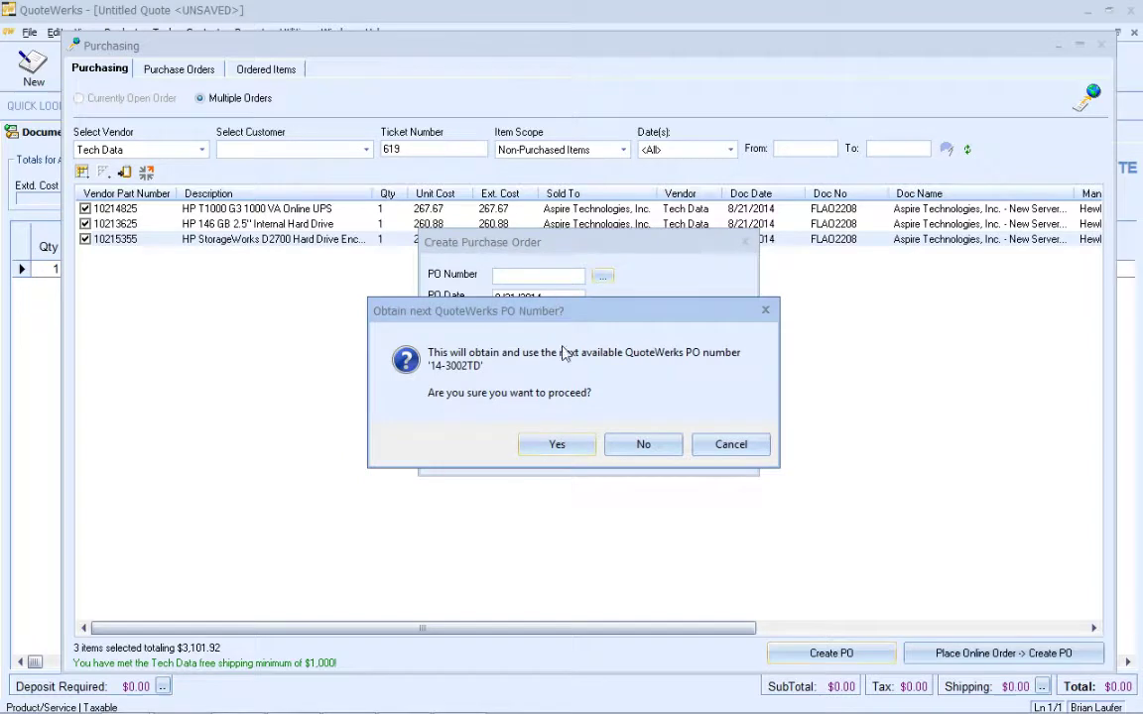
left_click(560, 446)
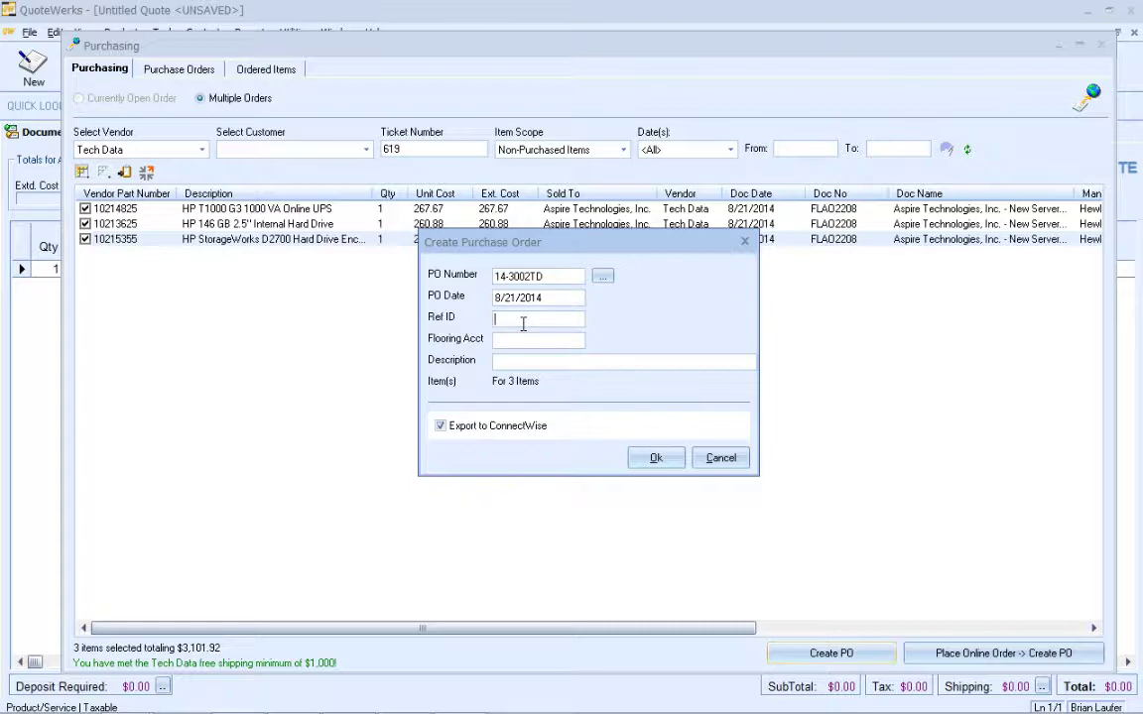
Create the PO with Ref ID "Server Install" and description "Remainder of install", exporting it to the ConnectWise vendor Tech Data
left_click(523, 323)
type("ServerInstall")
key("Tab")
key("Tab")
type("Remai")
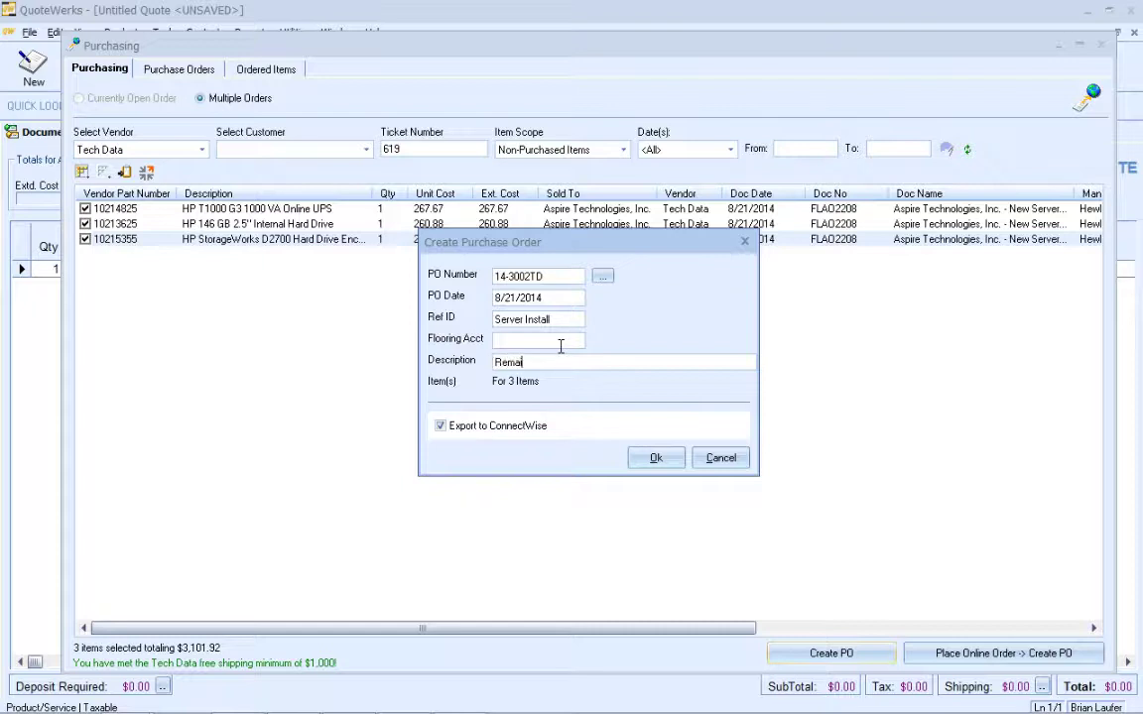
type("nder of install")
left_click(652, 460)
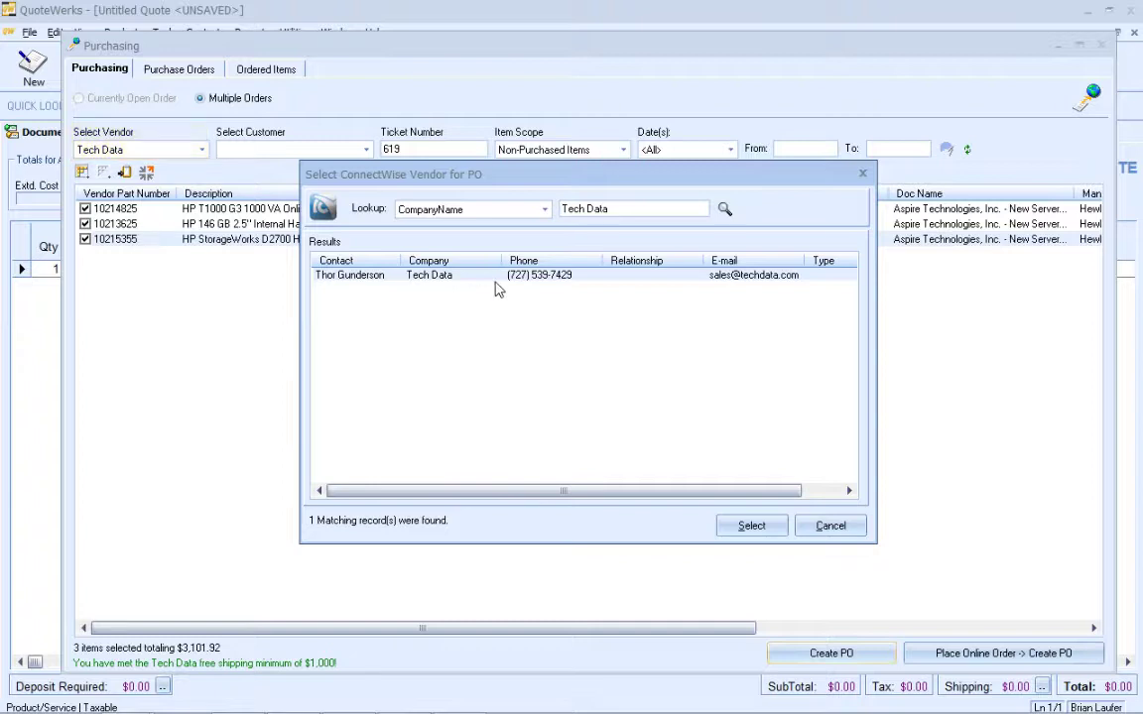
left_click(746, 529)
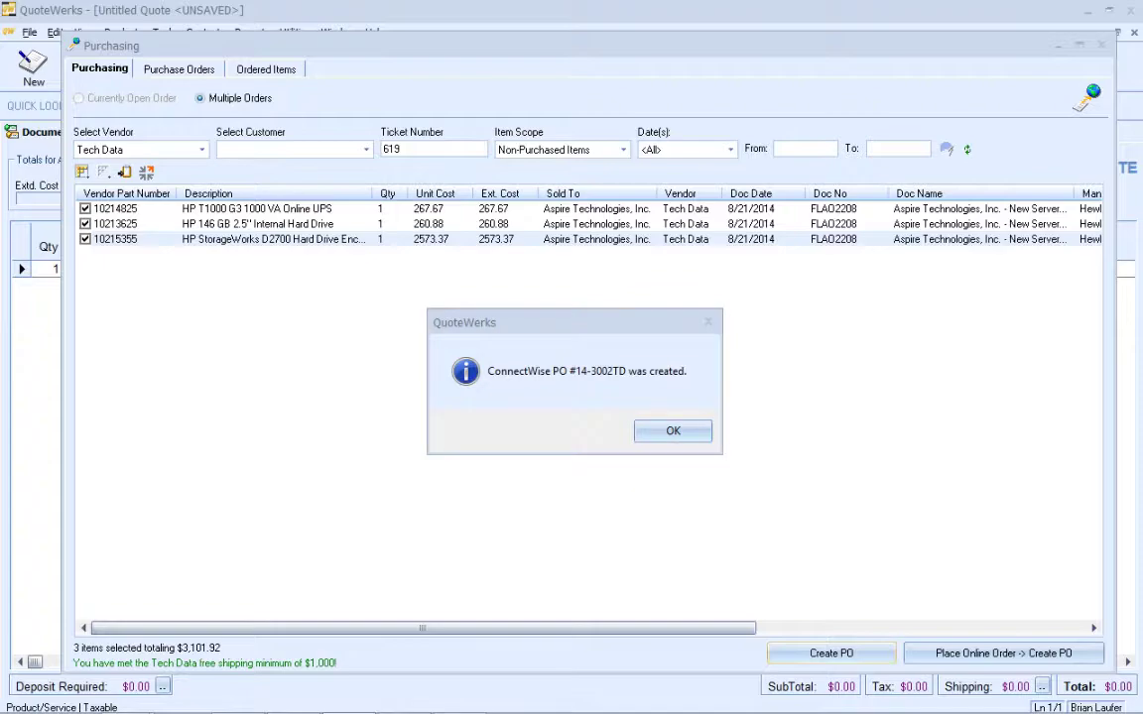
Switch to ConnectWise, filter the purchase orders by "14-300" and view the products of the newly exported Tech Data PO
left_click_drag(796, 324, 284, 50)
type("14-")
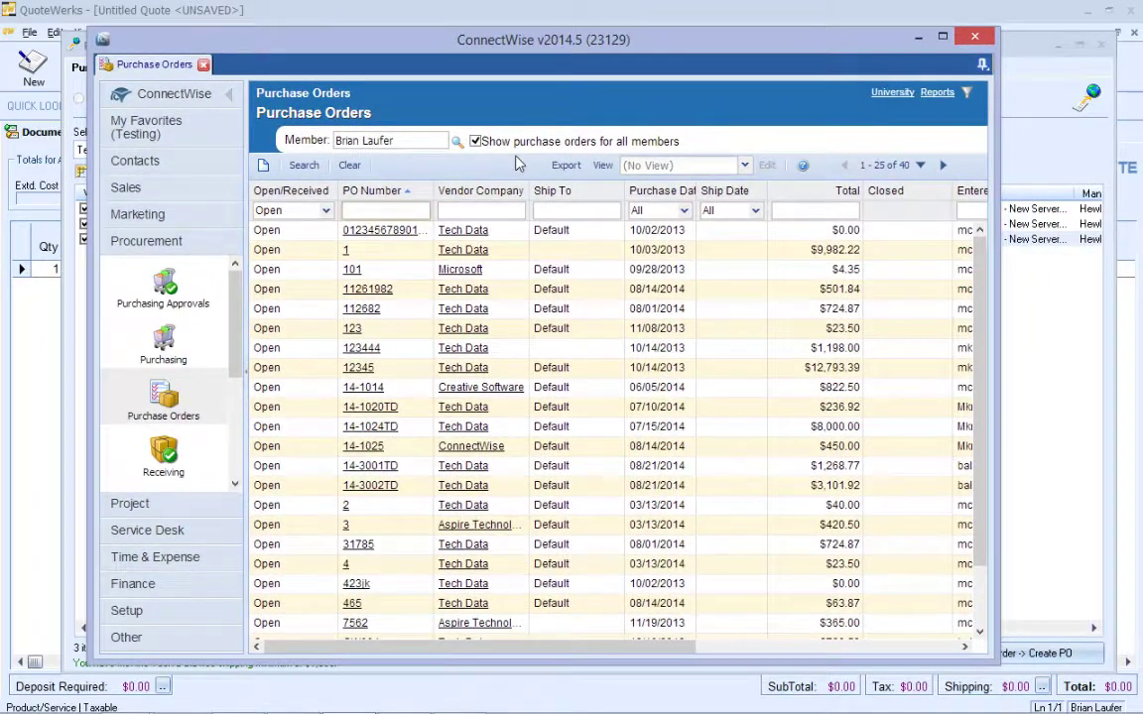
type("300")
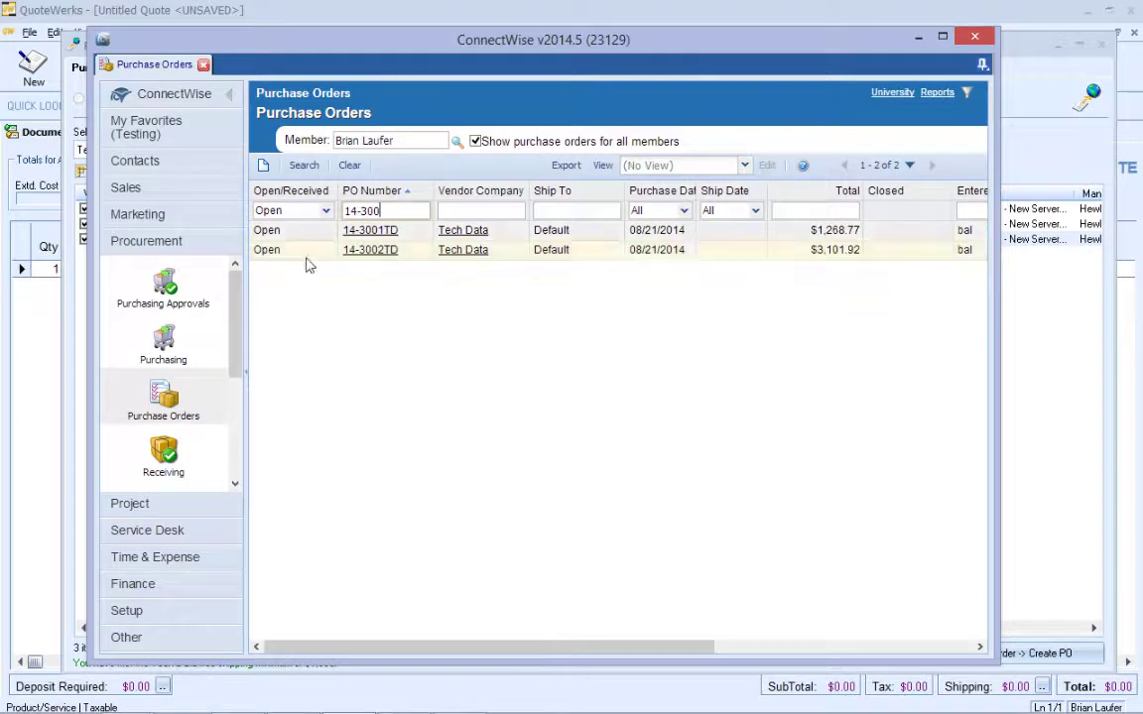
left_click(360, 254)
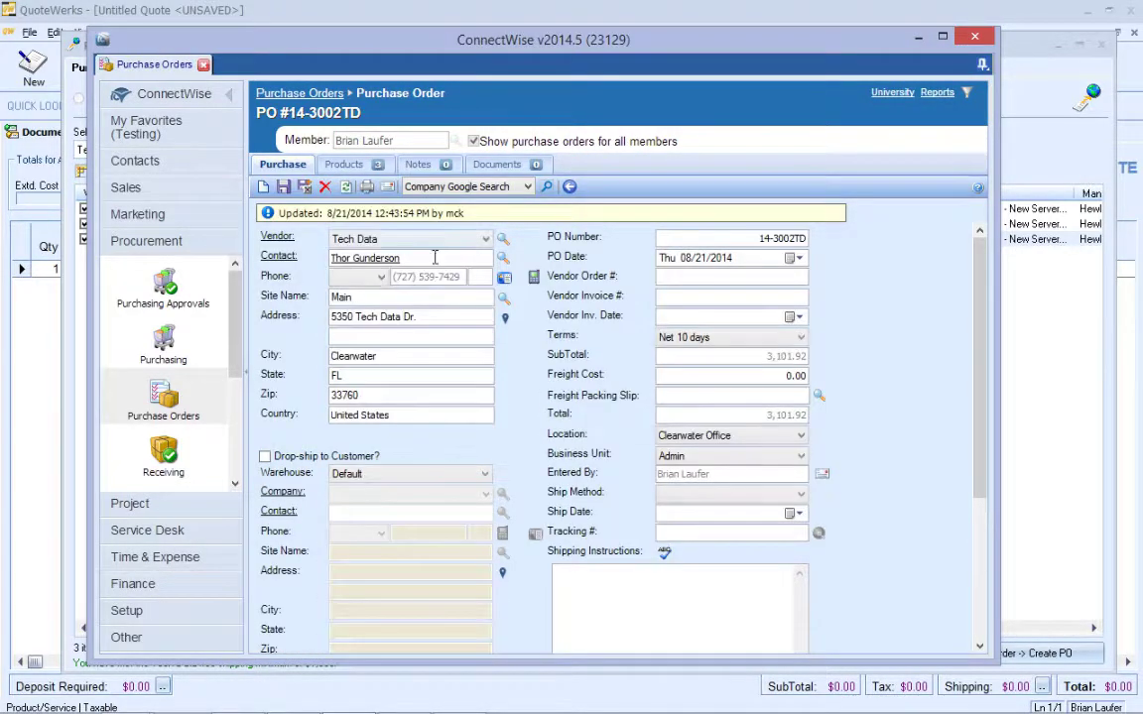
left_click(353, 166)
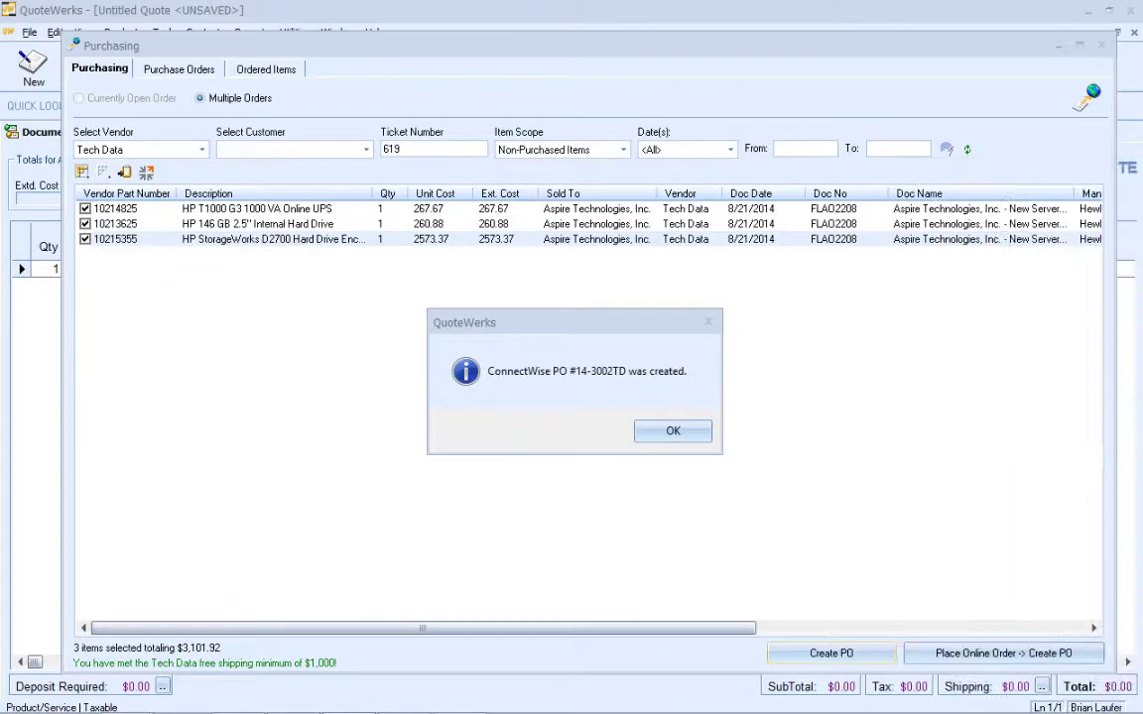
Dismiss the PO creation notice in QuoteWerks and filter the items to ticket number 620 and vendor Tech Data
left_click(669, 431)
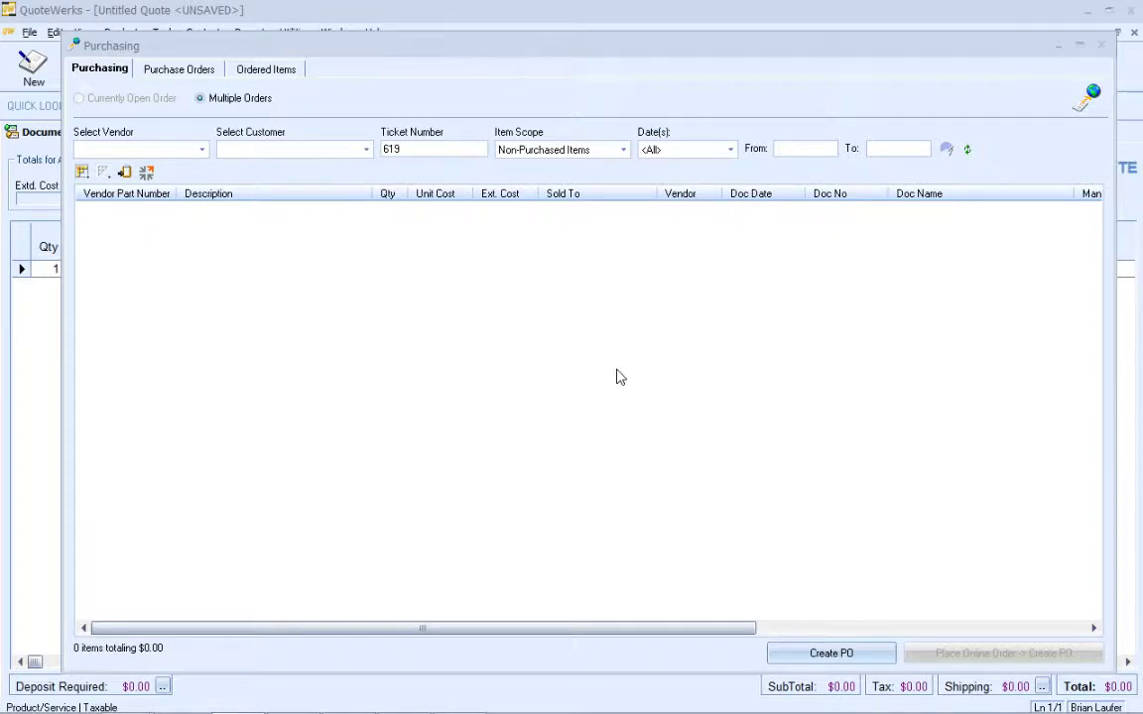
left_click(434, 150)
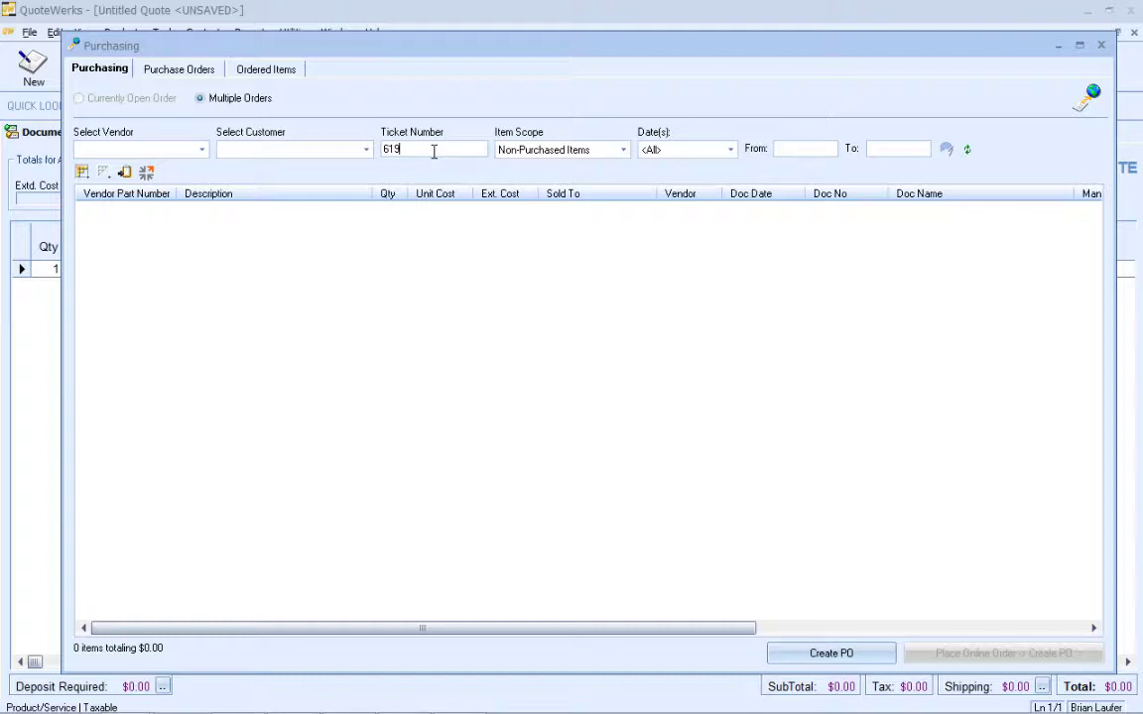
key("BackSpace")
key("BackSpace")
type("20")
left_click(202, 150)
left_click(183, 177)
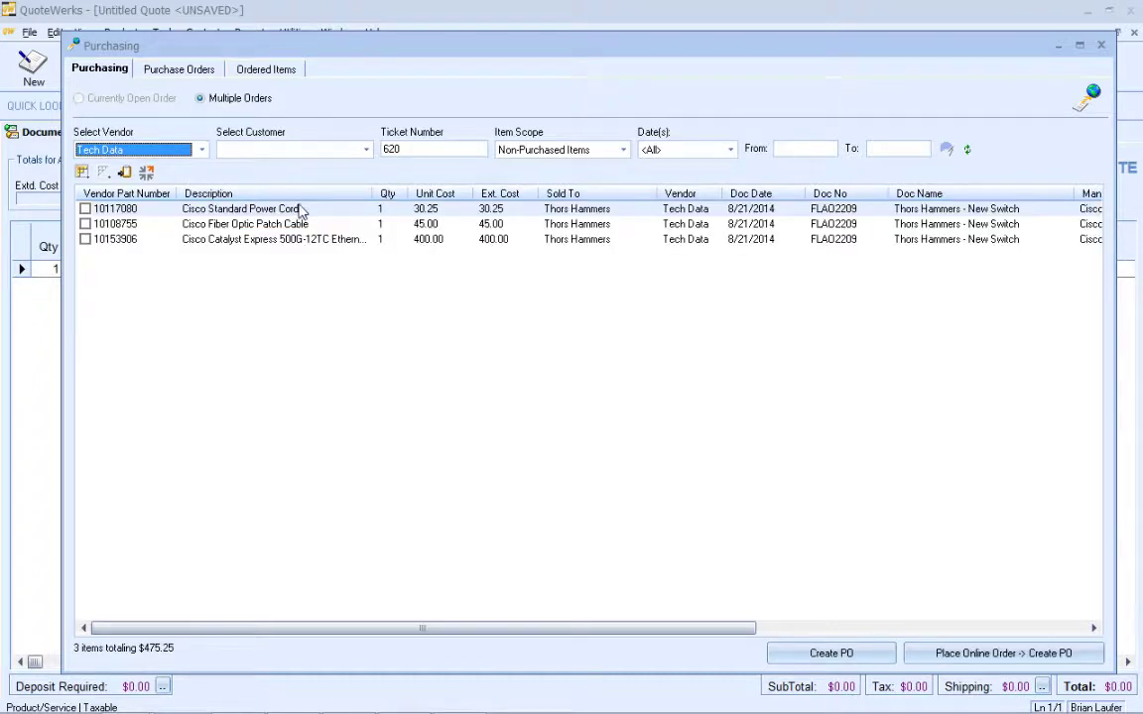
Start a manual, non-electronic PO for the Cisco Catalyst Express 500G-12TC switch and assign the next available PO number
left_click(85, 239)
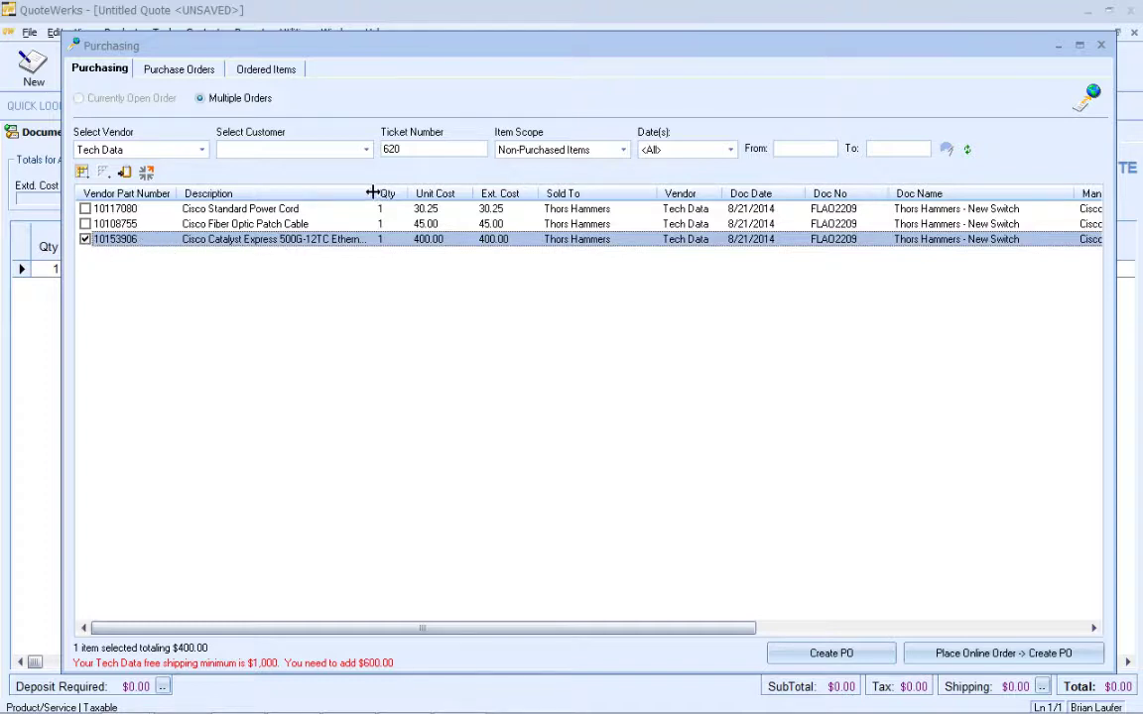
left_click_drag(374, 194, 387, 193)
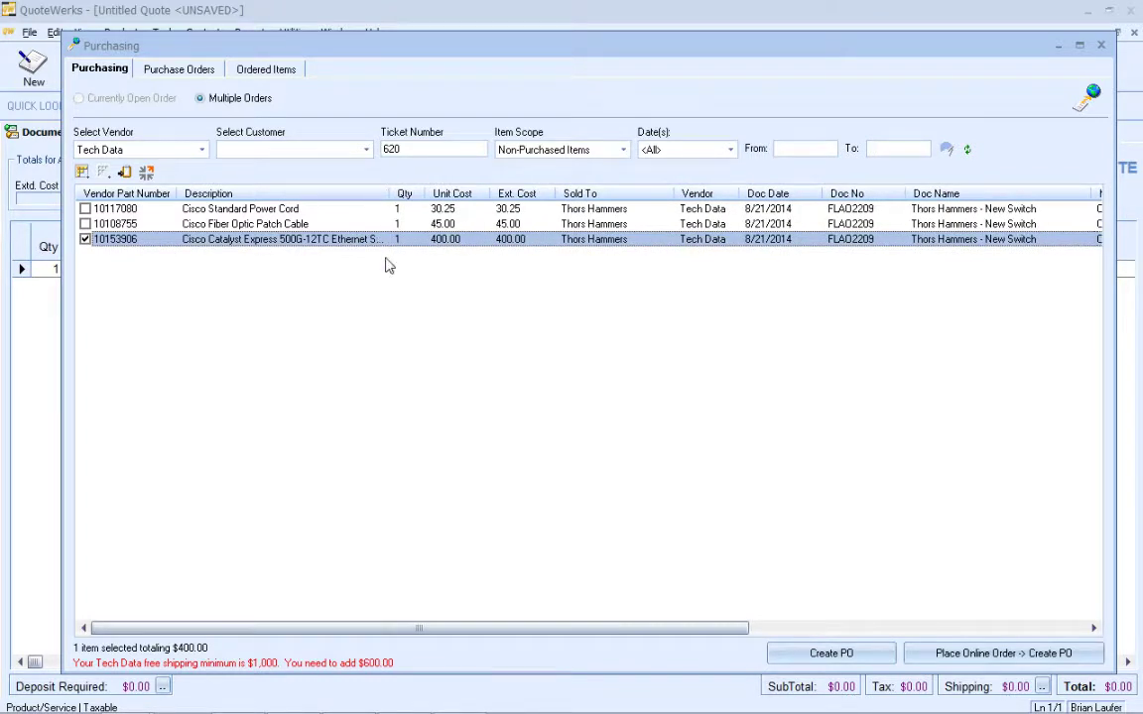
left_click(823, 651)
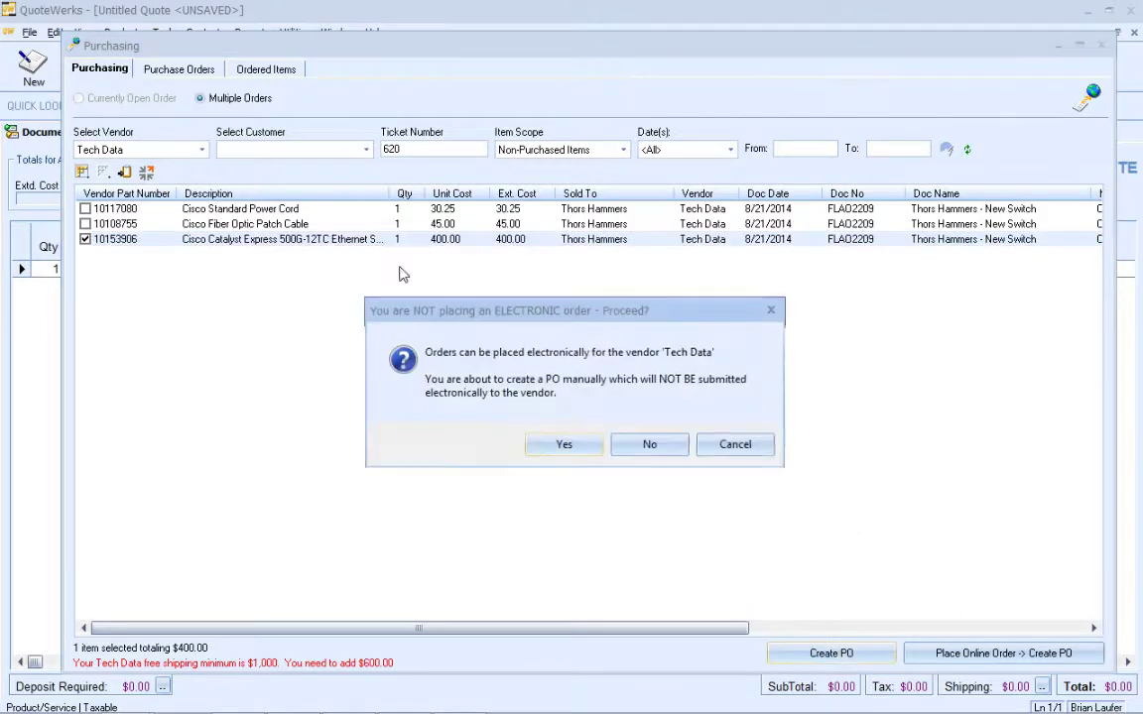
left_click(567, 447)
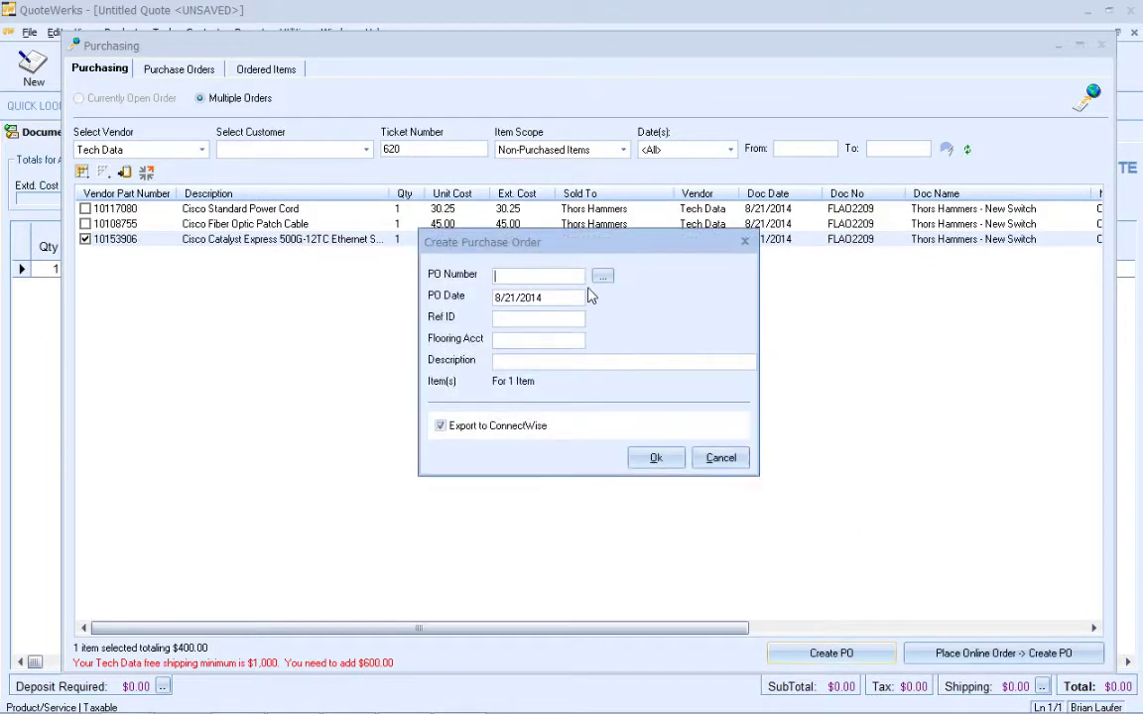
left_click(601, 282)
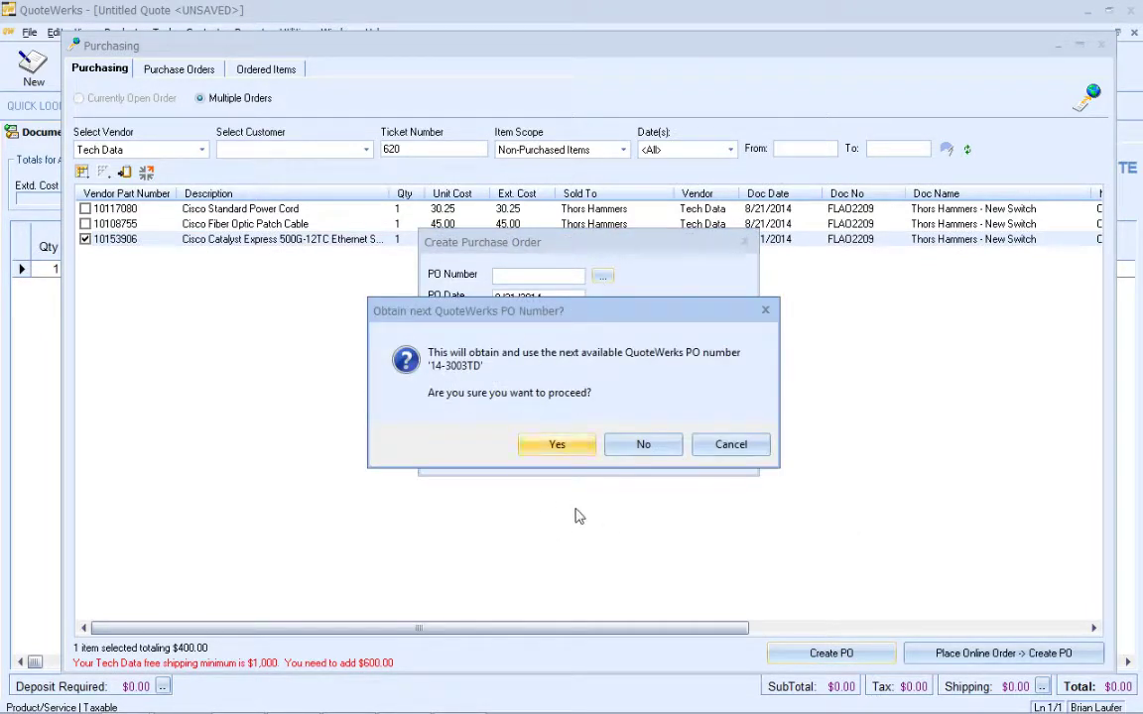
left_click(560, 447)
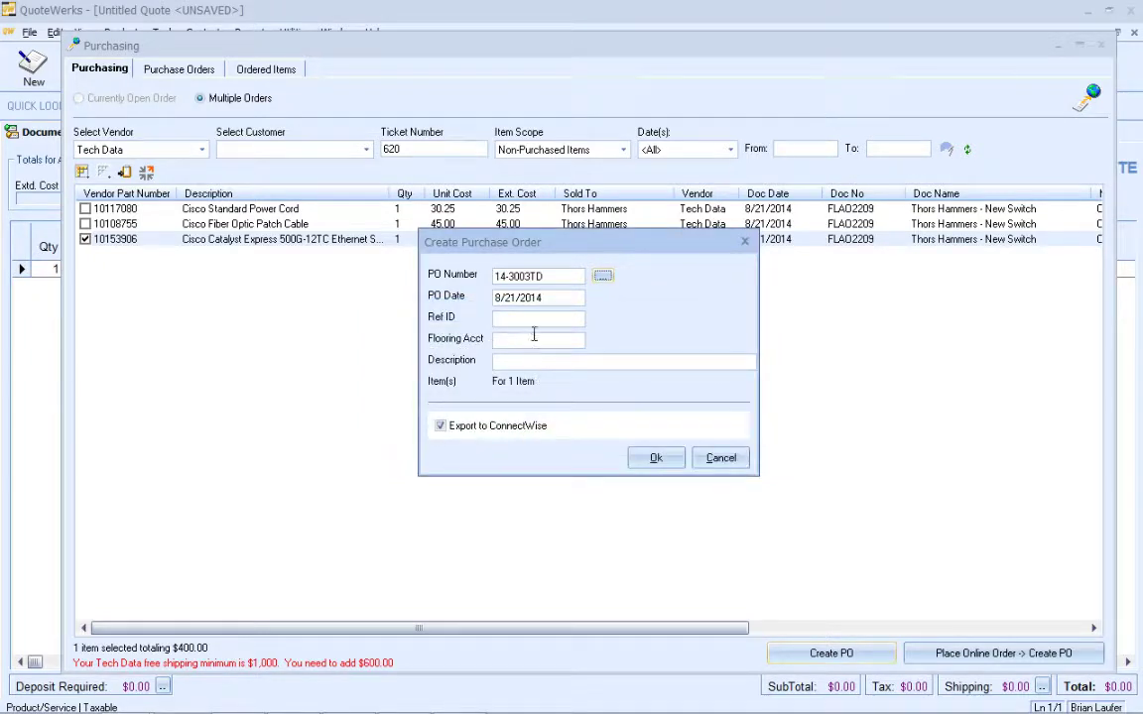
Create the PO with Ref ID "Swicth" and description "Switch only", without exporting it to ConnectWise
left_click(534, 319)
type("Swicth")
left_click(523, 360)
type("Switch only")
left_click(464, 426)
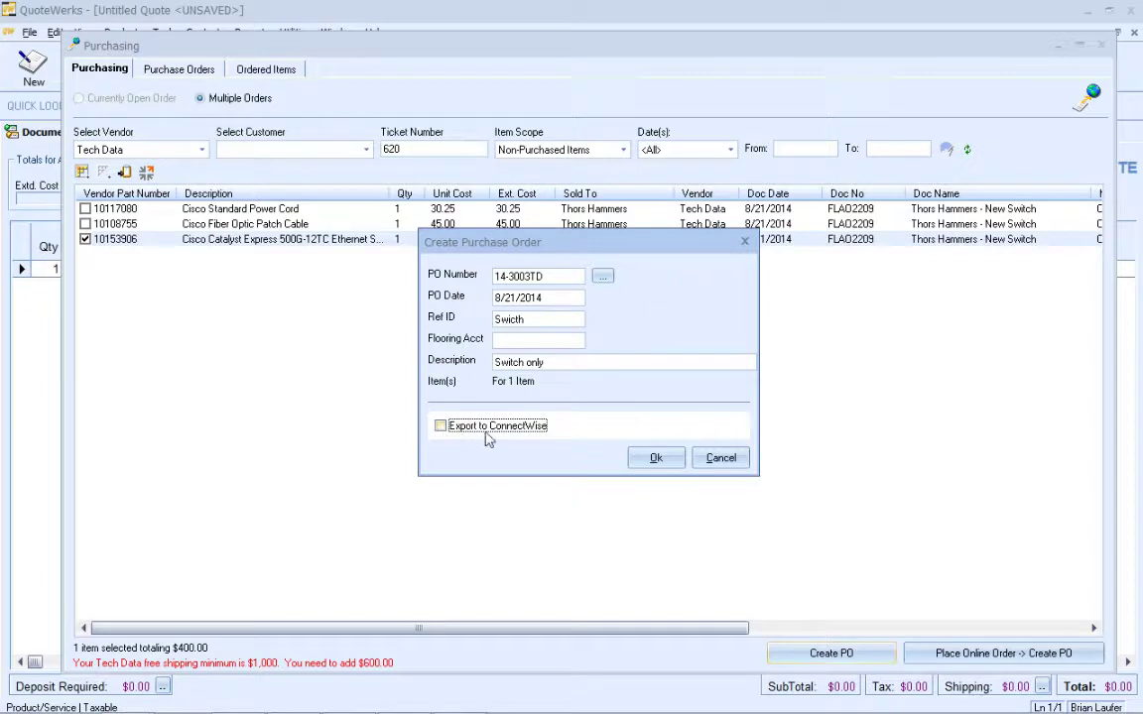
left_click(655, 458)
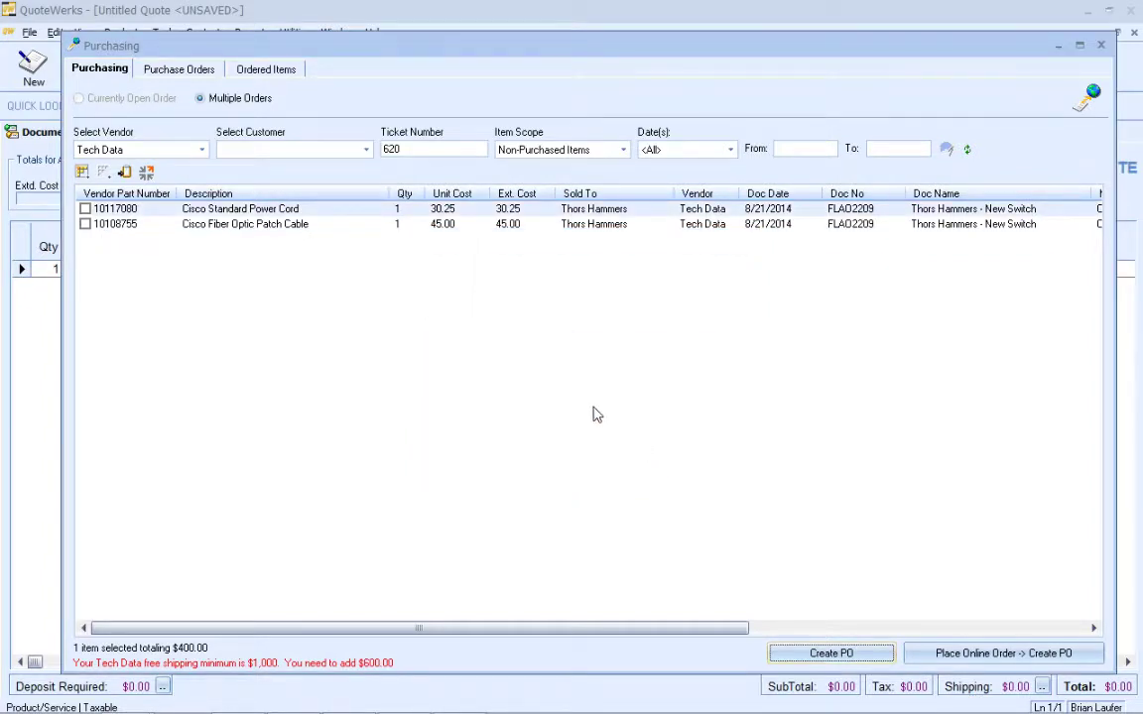
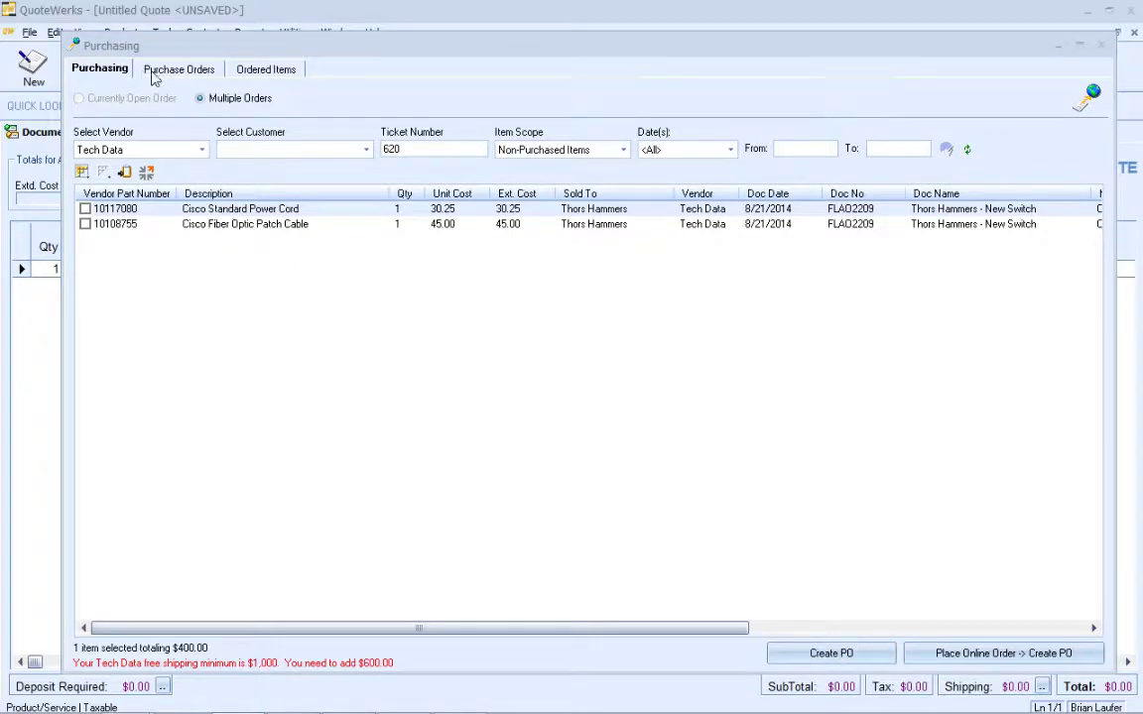
Review the purchase orders list, then show the ordered items filtered to ticket number 619
left_click(158, 75)
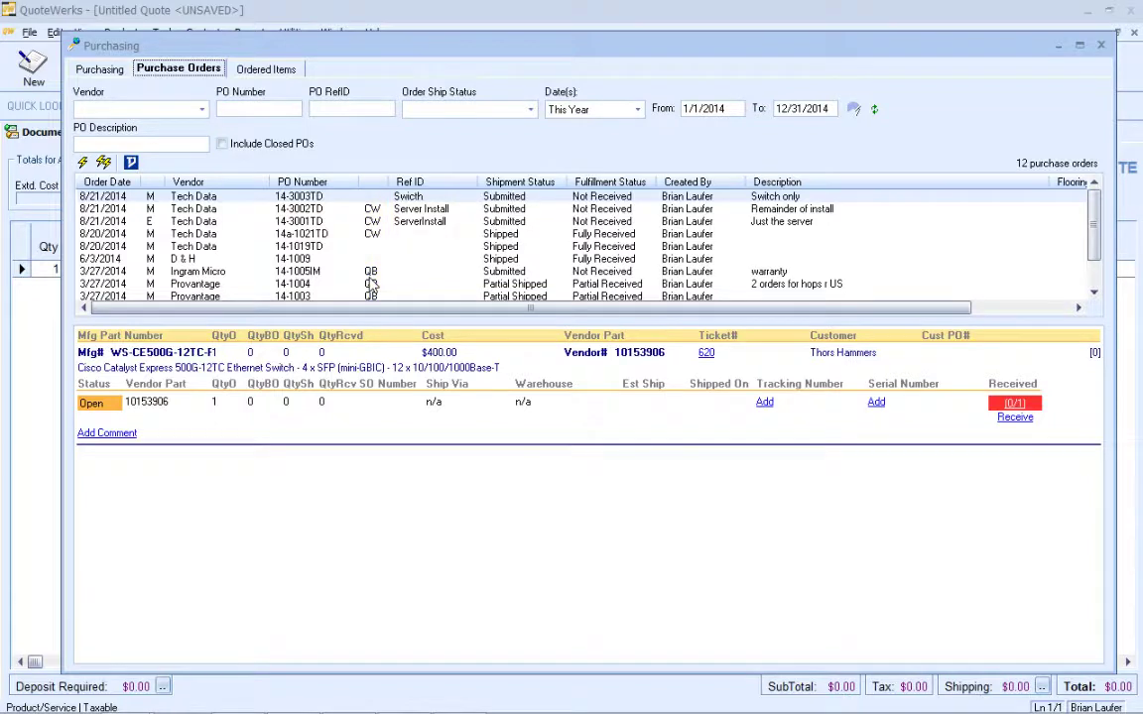
left_click(273, 68)
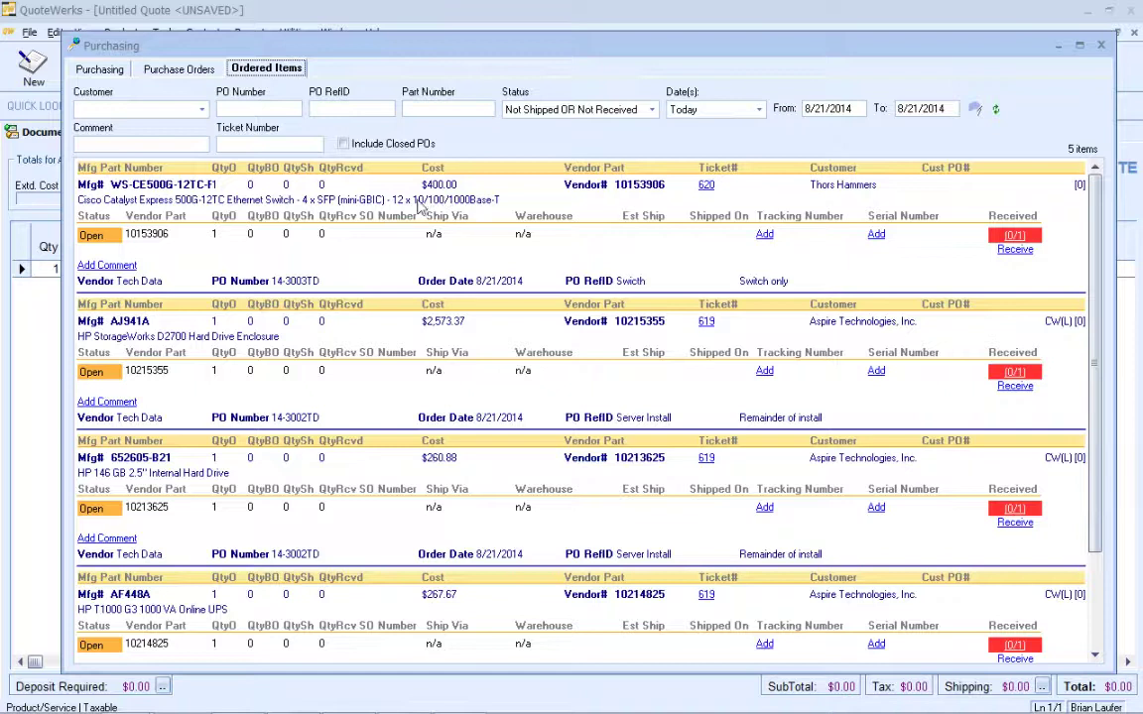
left_click(262, 146)
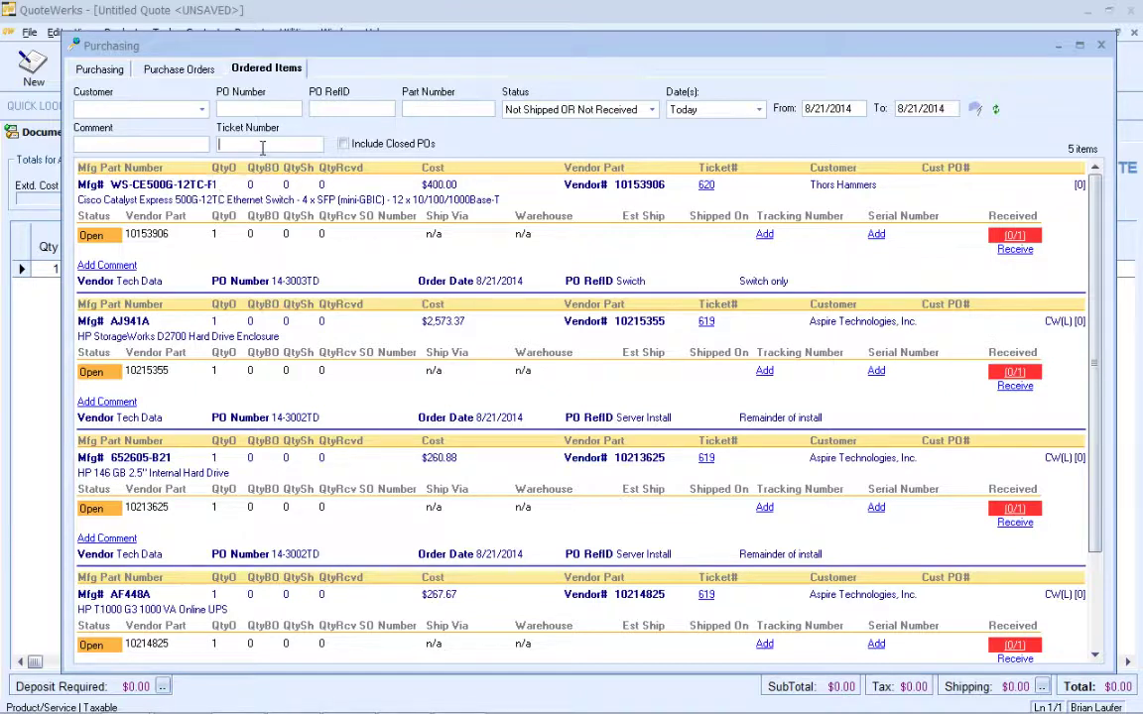
type("619")
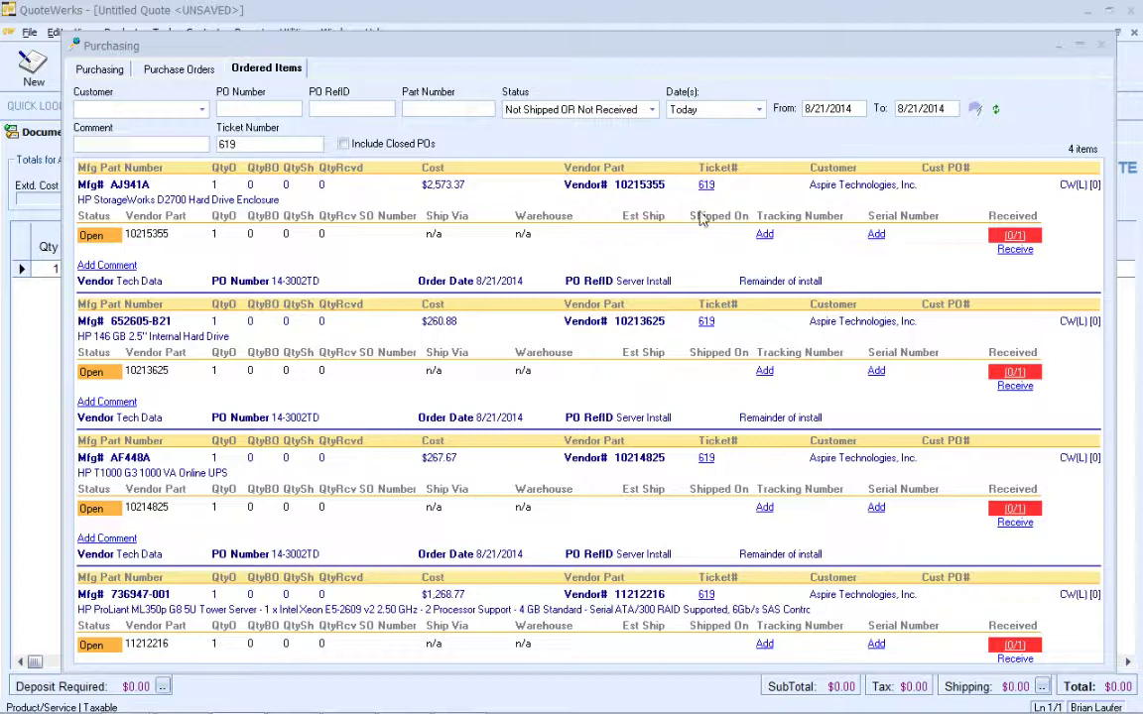
left_click(764, 234)
left_click(765, 237)
left_click(585, 388)
left_click(564, 402)
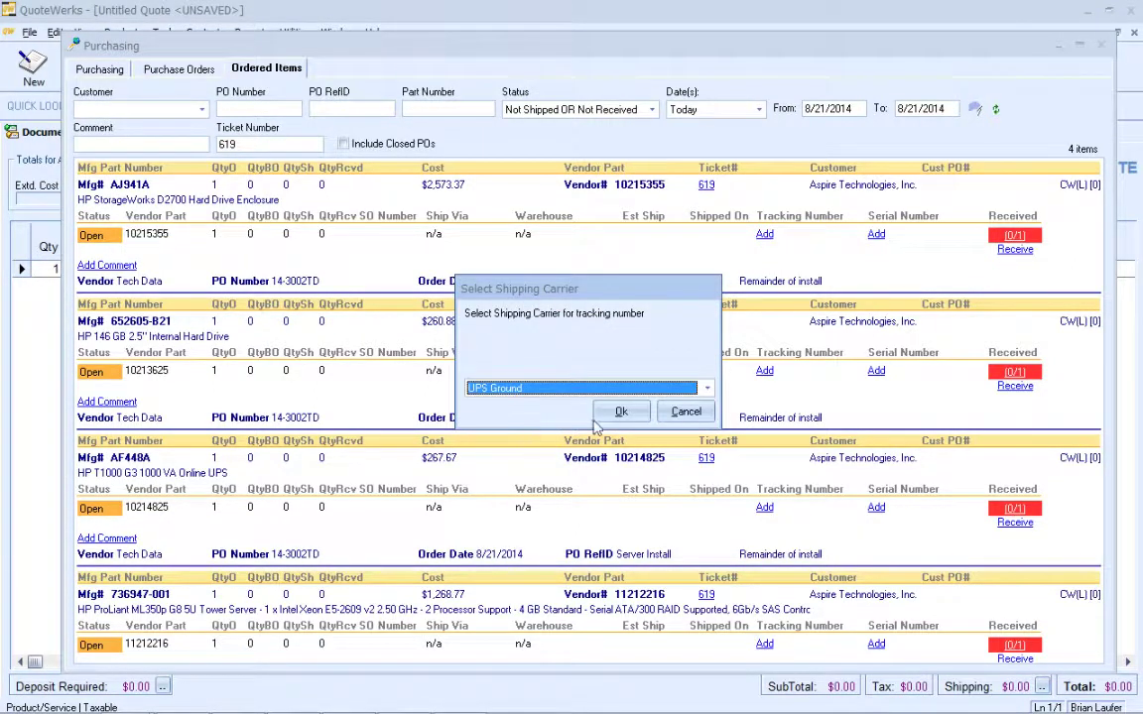
left_click(621, 411)
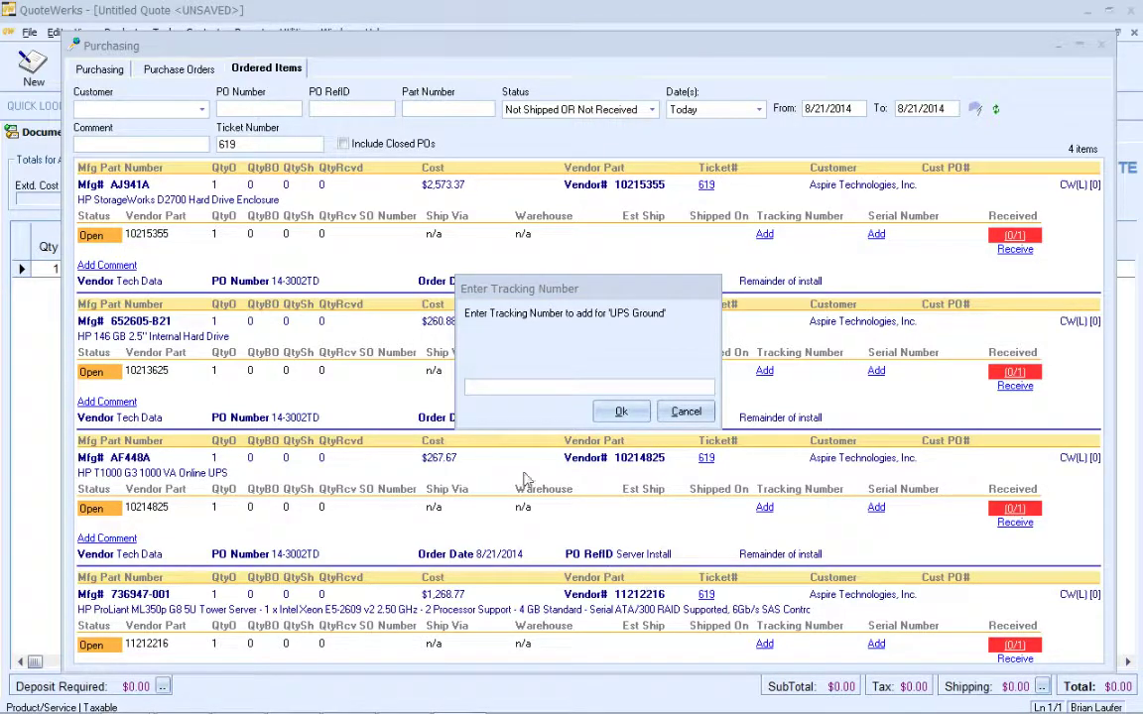
left_click(528, 386)
key("ctrl+v")
left_click(608, 414)
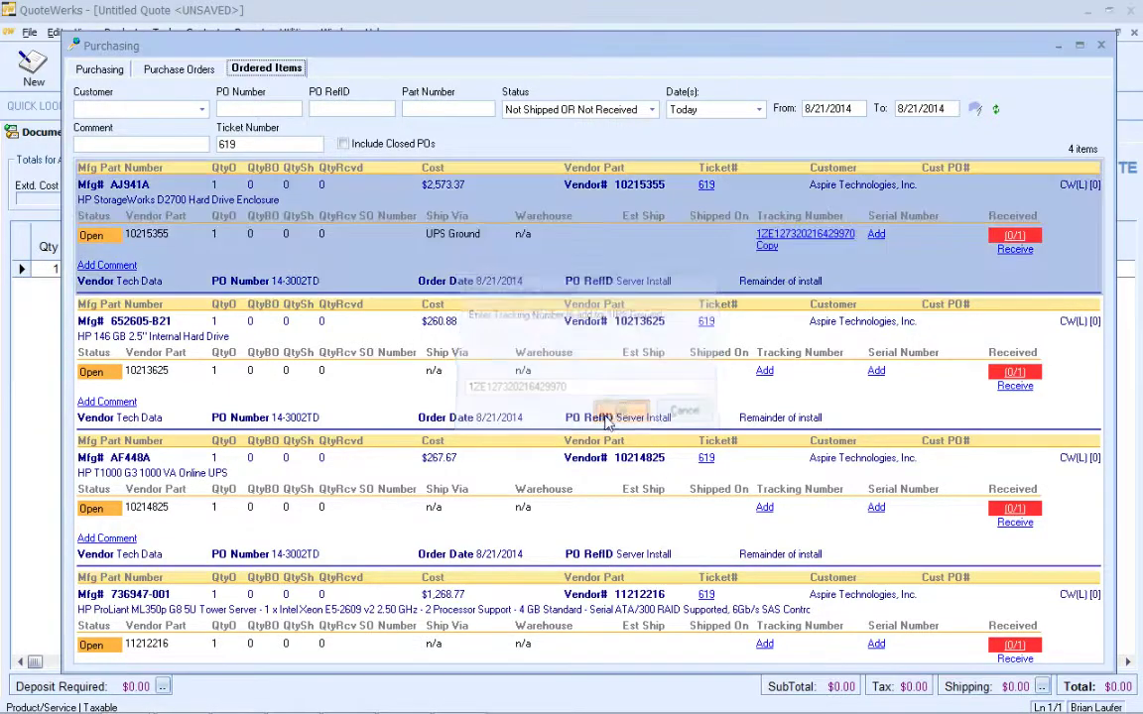
Add serial number USE443A0F5 to the HP StorageWorks D2700 Hard Drive Enclosure
left_click(876, 234)
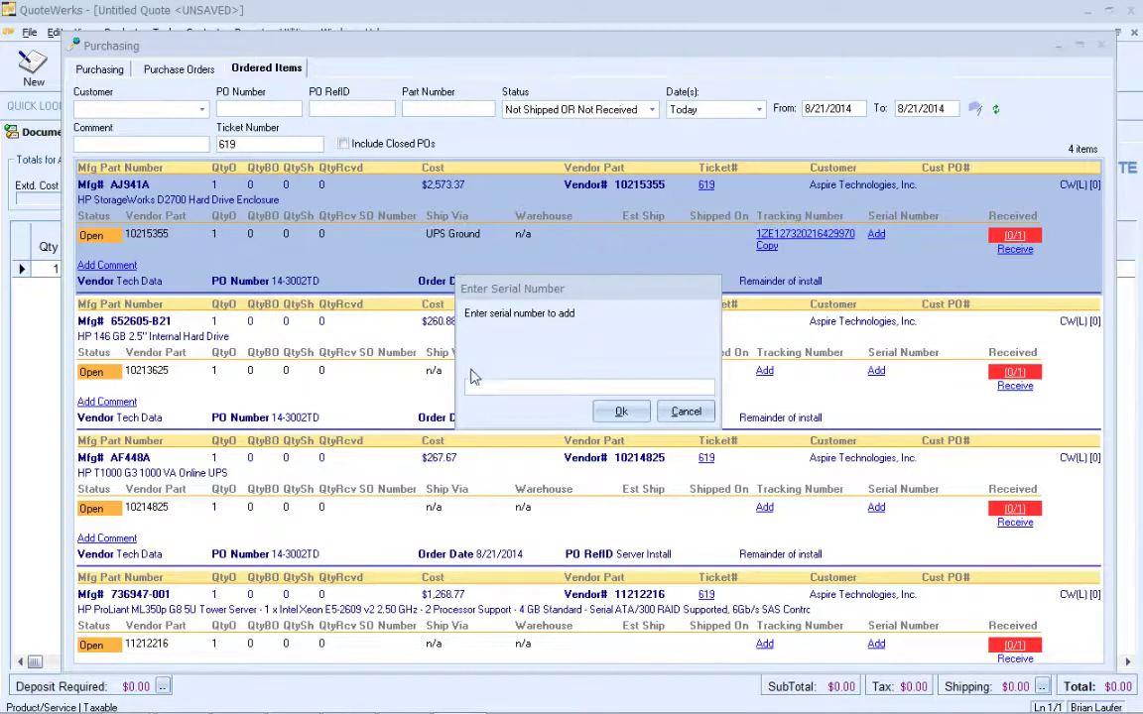
left_click(503, 388)
type("USE443A0F5")
left_click(621, 411)
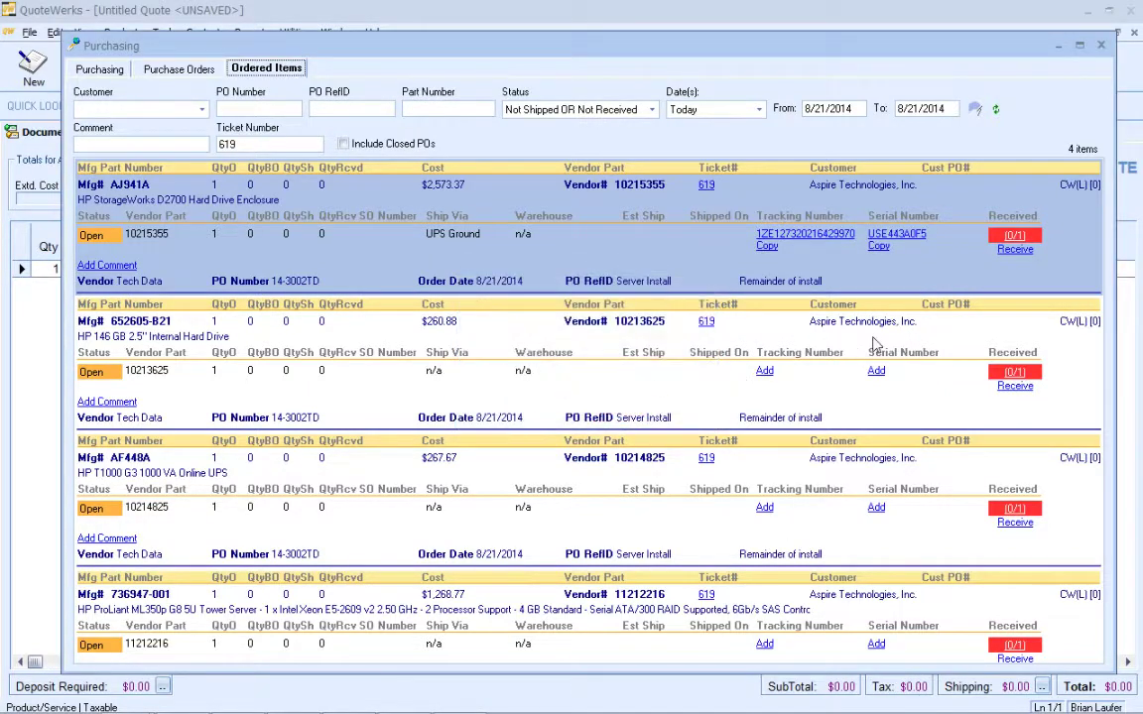
left_click(879, 372)
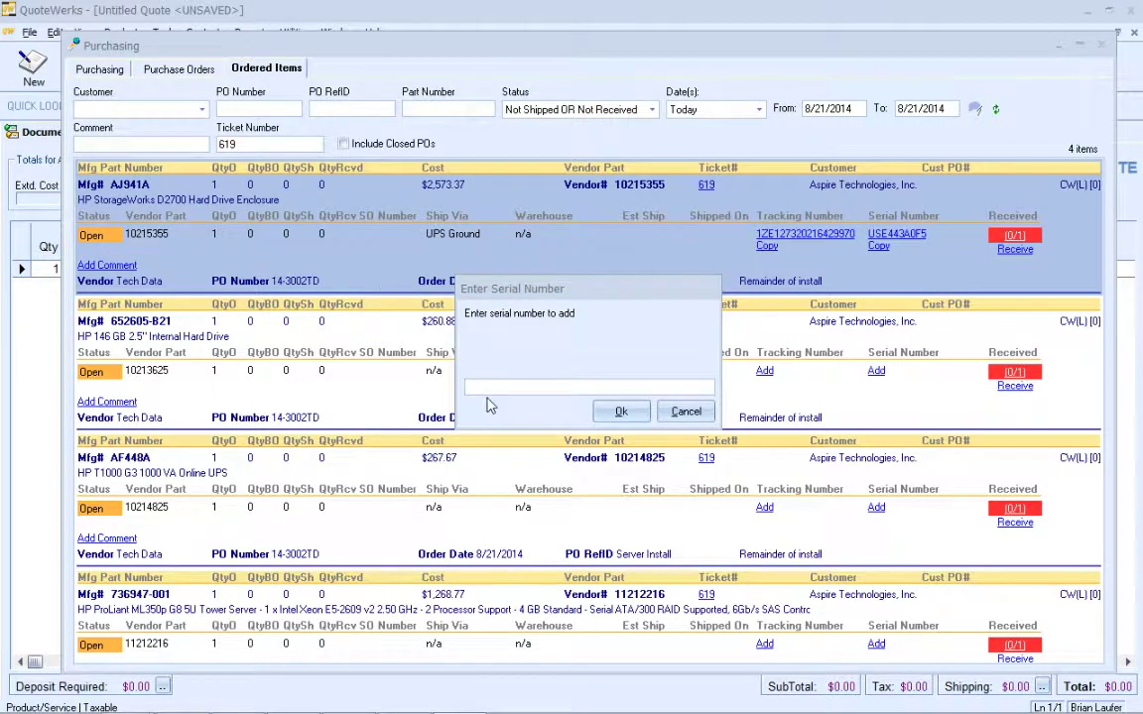
type("132154887A")
left_click(621, 412)
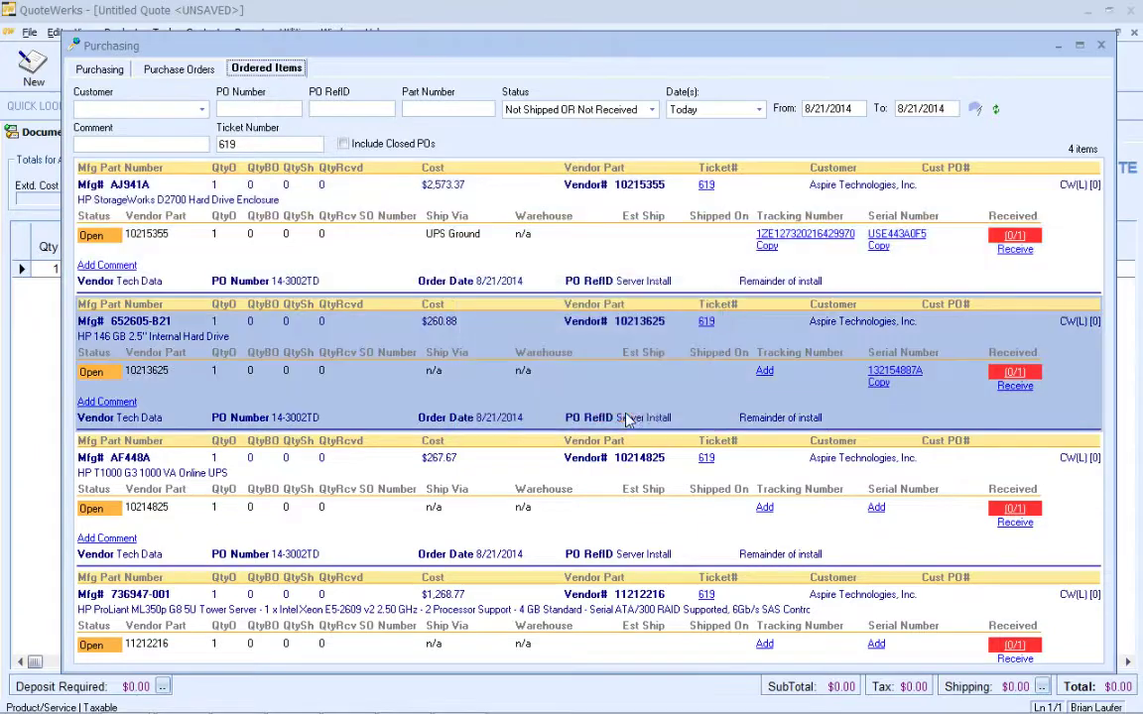
left_click(762, 372)
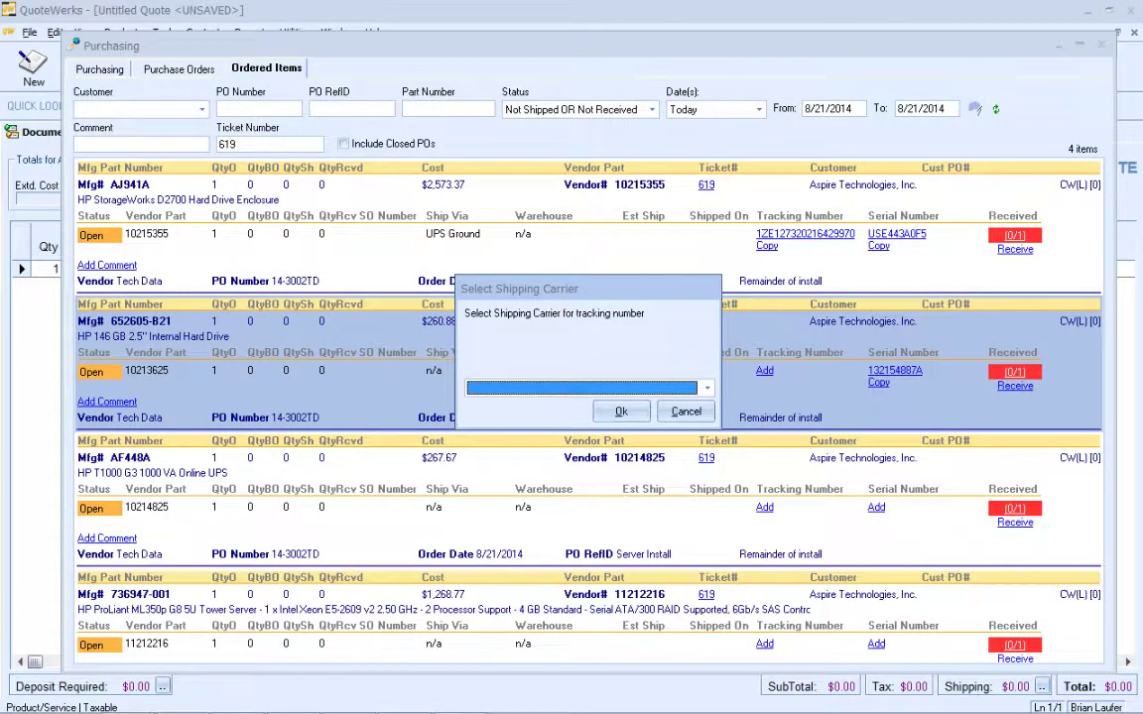
left_click(531, 388)
left_click(615, 412)
key("ctrl+v")
left_click(615, 407)
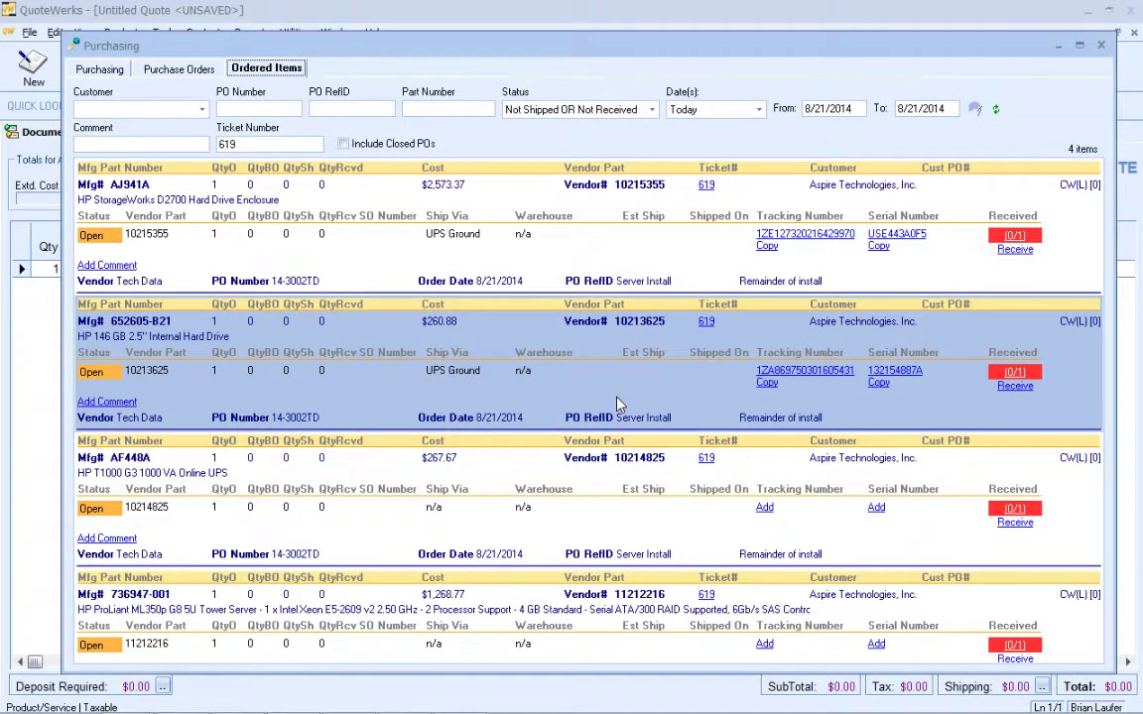
Open the Tech Data purchase order "Server Install" and use Copy Special on the HP StorageWorks D2700 item
left_click(179, 72)
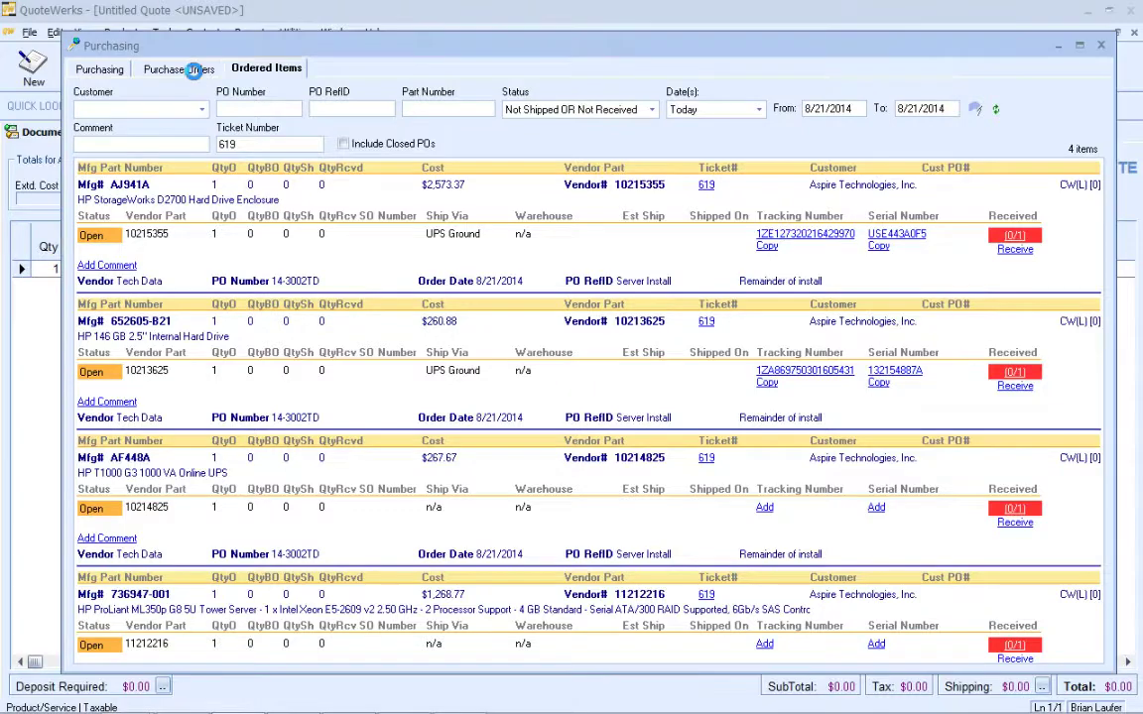
left_click(357, 209)
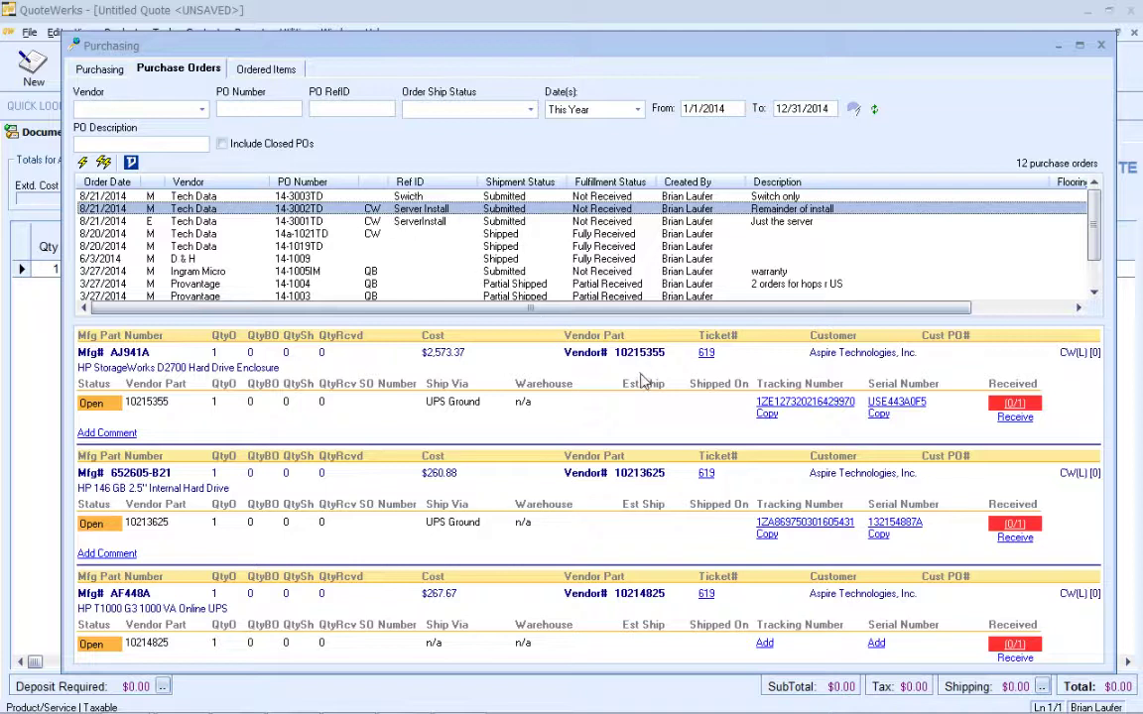
left_click(715, 394)
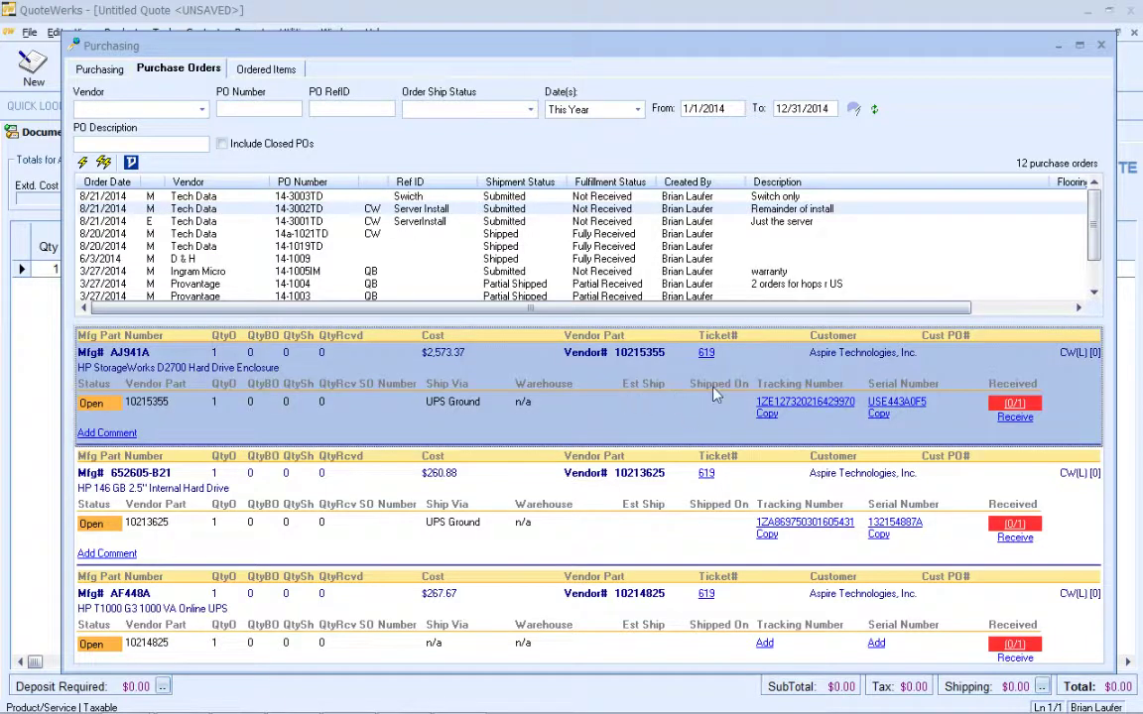
right_click(635, 410)
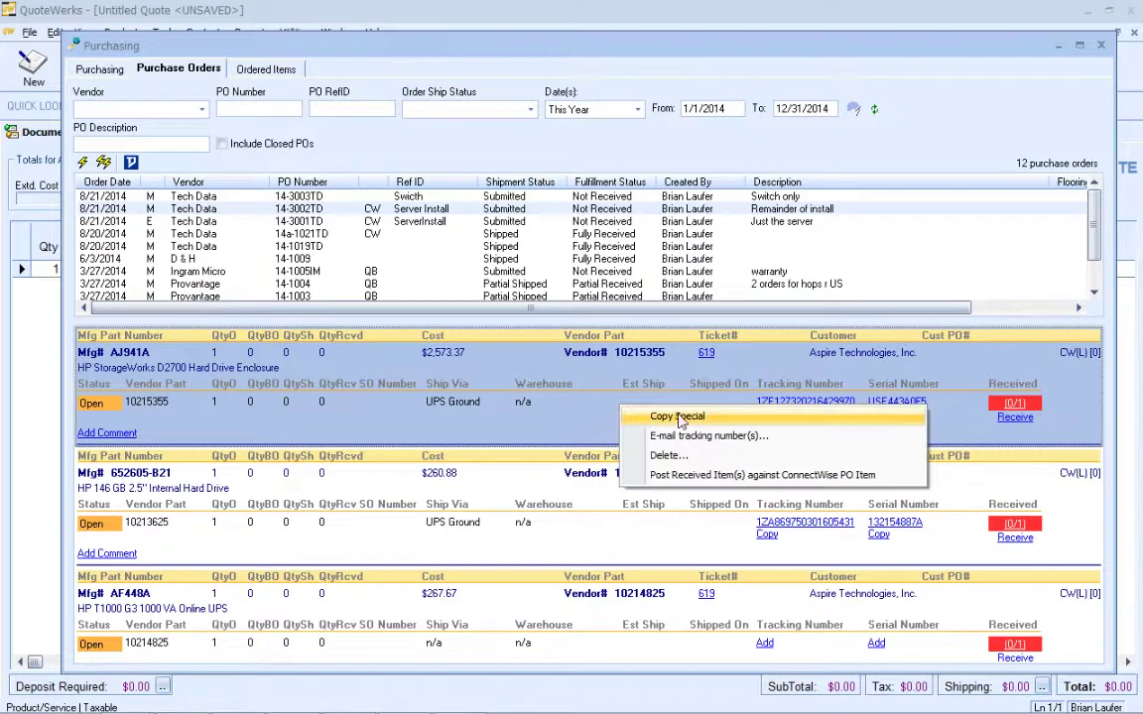
left_click(637, 407)
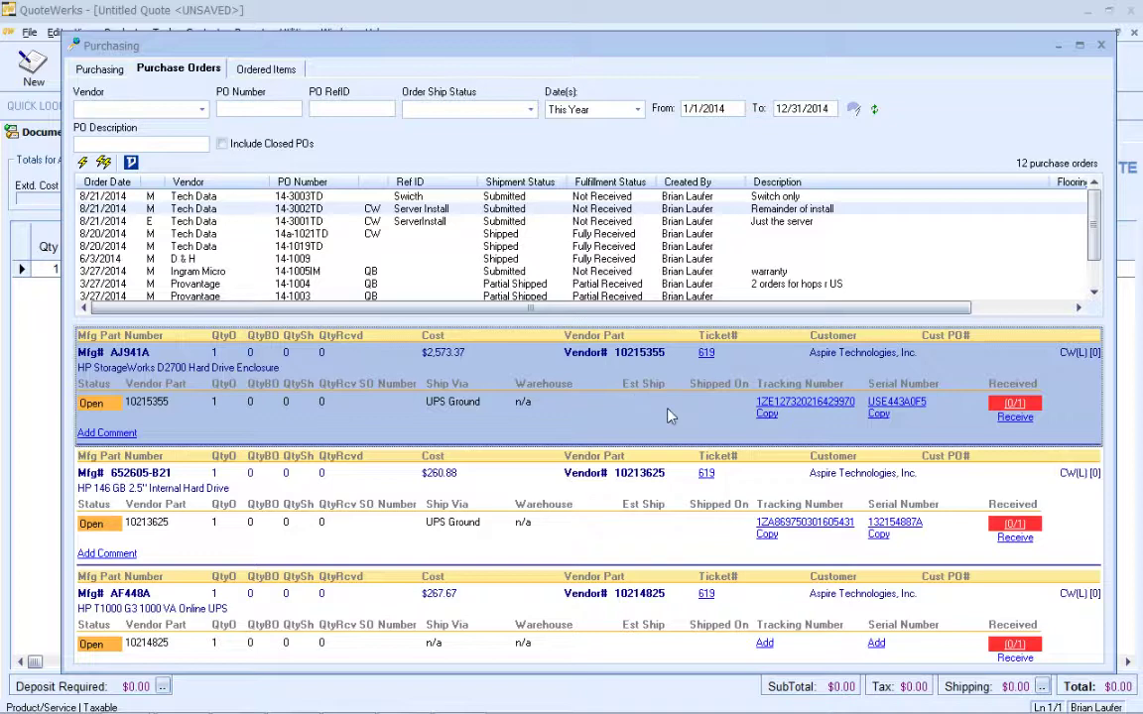
Open product AJ941A of ticket 619 in ConnectWise, paste the copied item details into the customer description, and save and close it
left_click(706, 354)
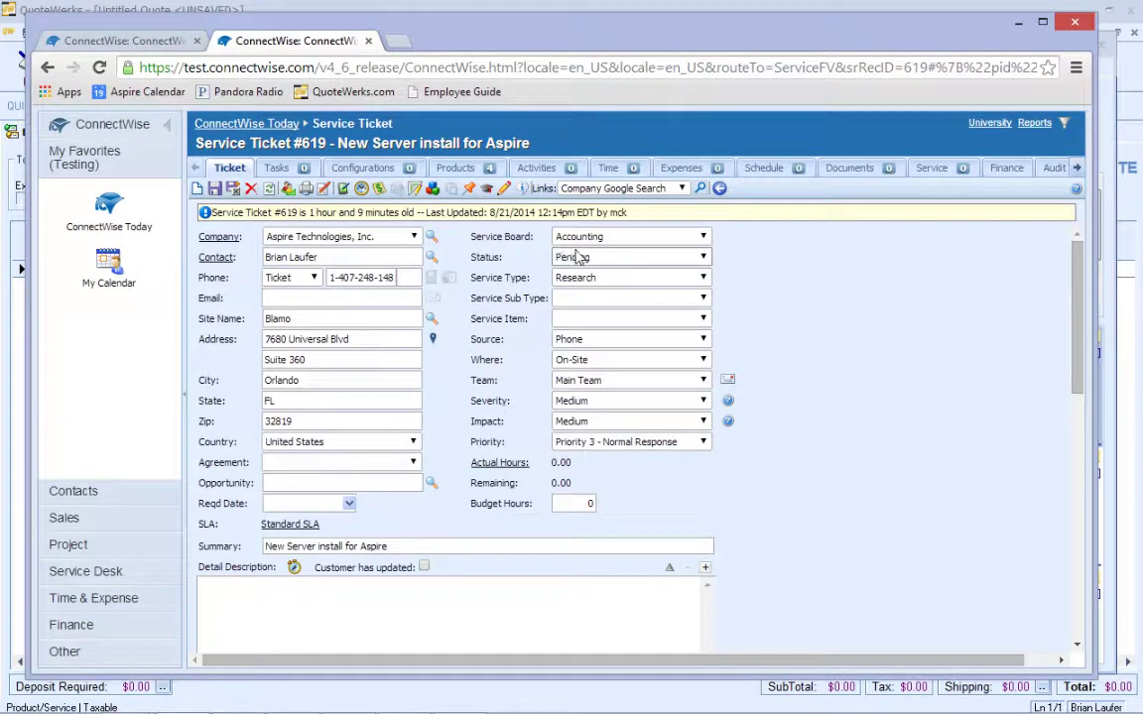
left_click(458, 169)
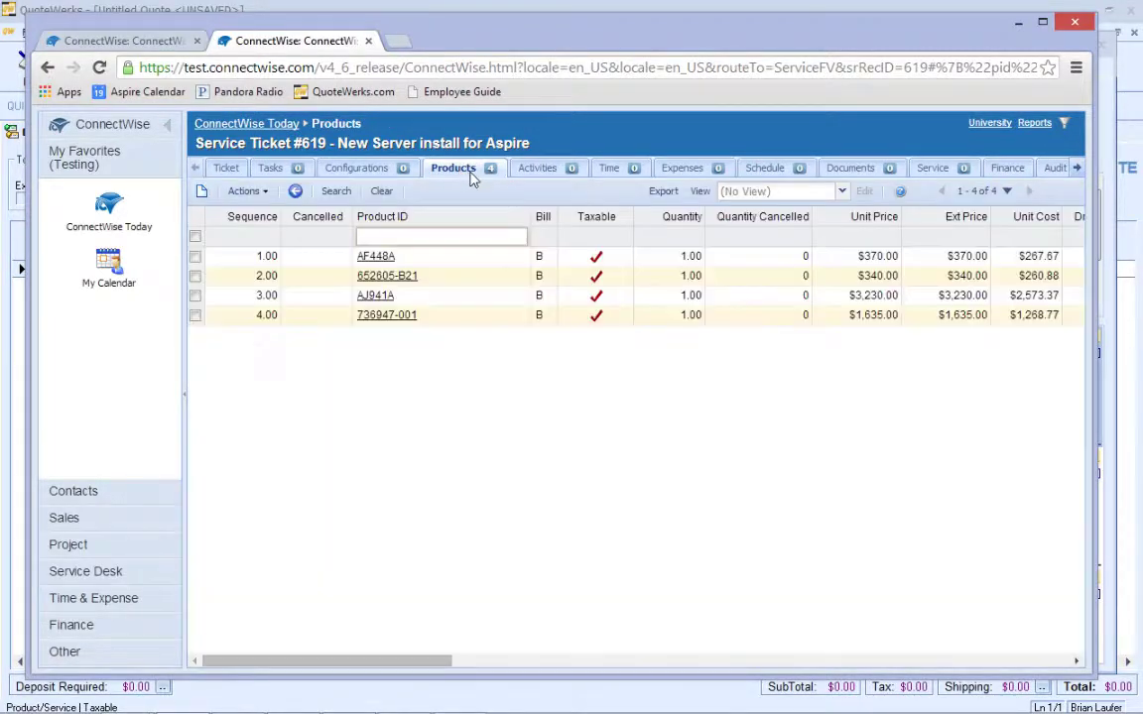
left_click(381, 298)
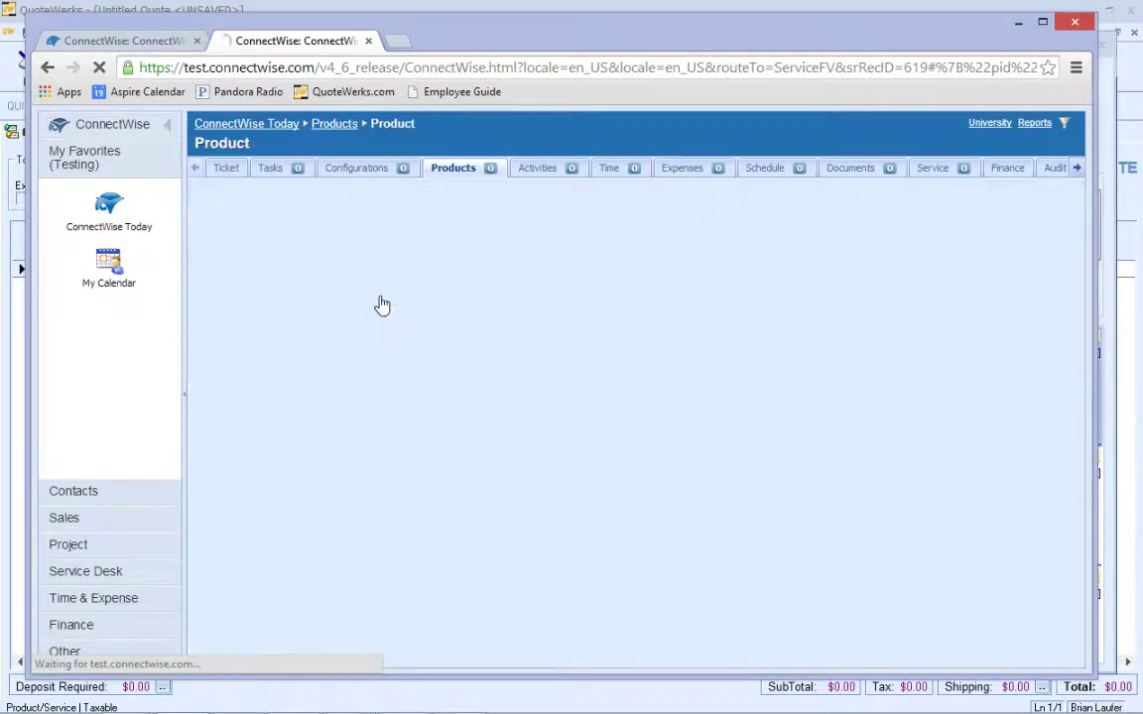
left_click(409, 509)
key("ctrl+v")
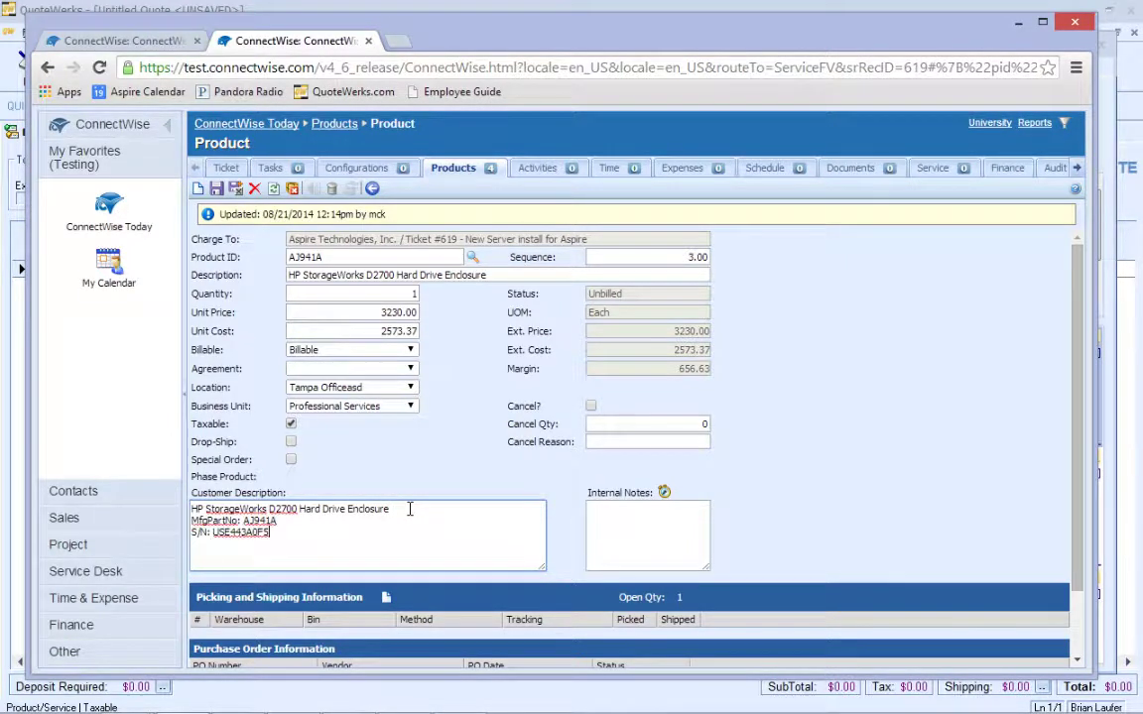
left_click(284, 528)
left_click(238, 195)
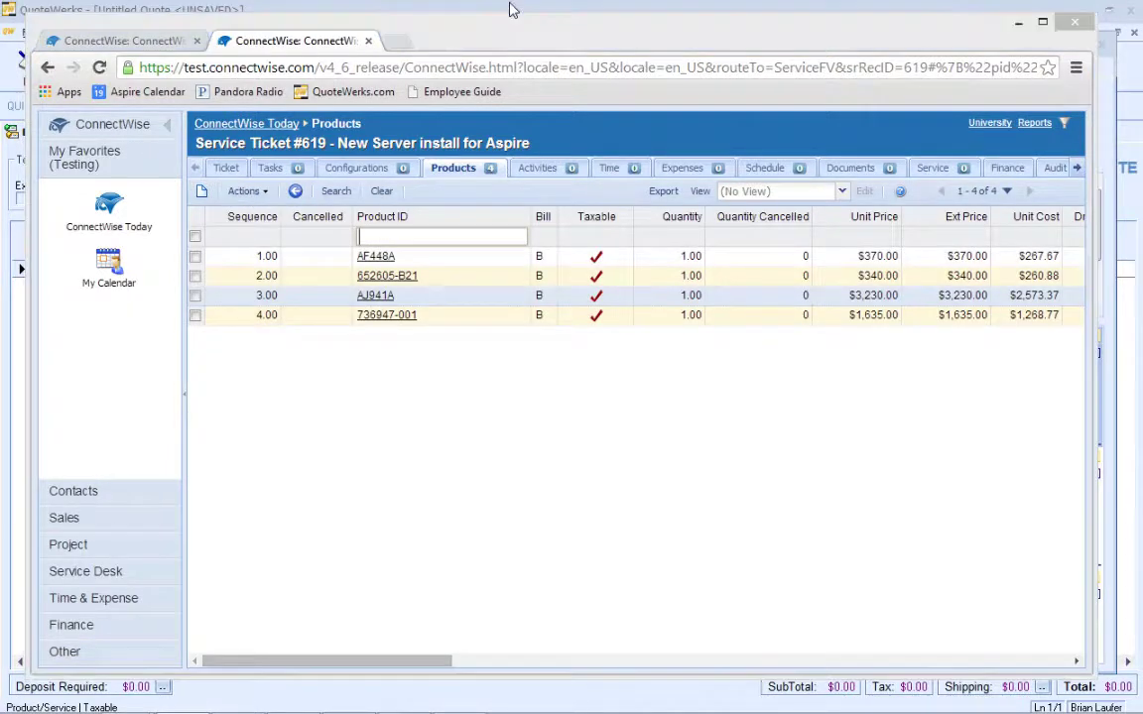
Return to QuoteWerks and receive the HP StorageWorks D2700 enclosure with serial number USE443A0F5, leaving location, asset tag and MAC address blank
left_click(509, 9)
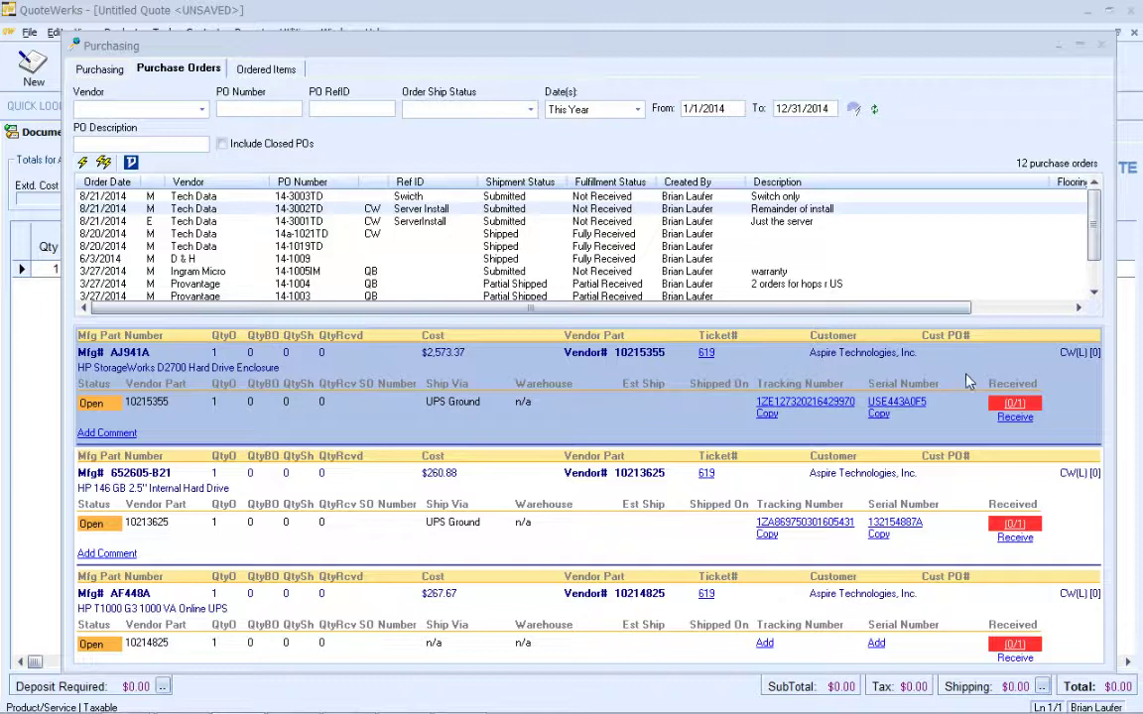
left_click(1008, 419)
left_click(533, 390)
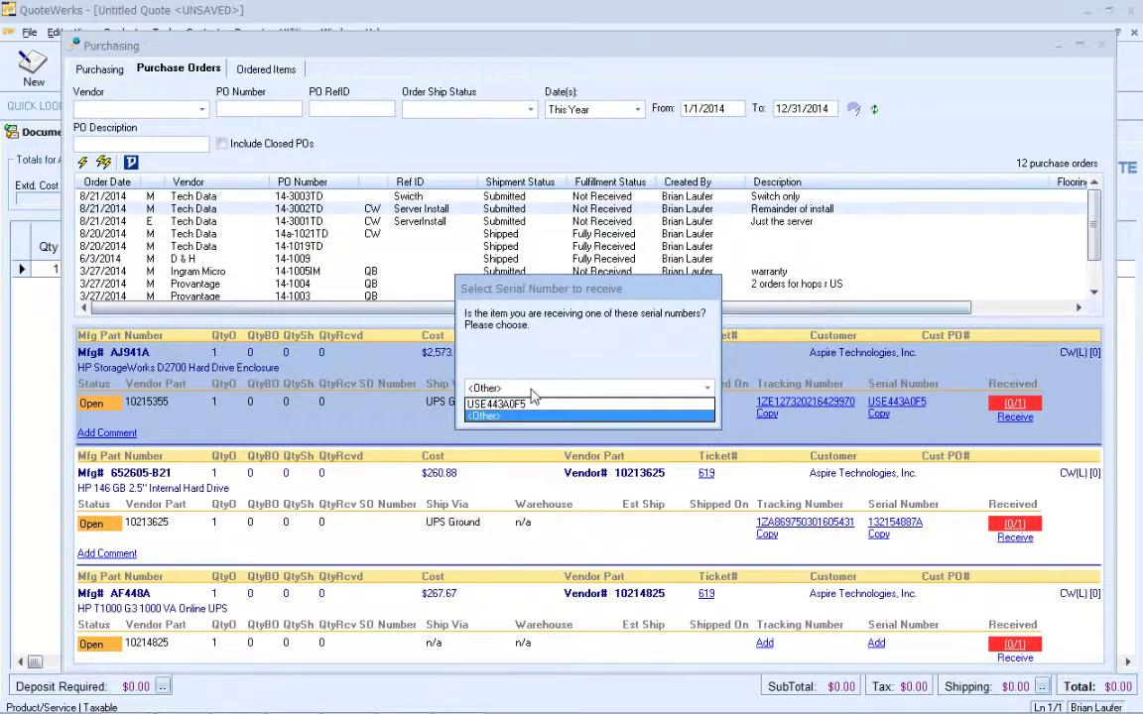
left_click(527, 403)
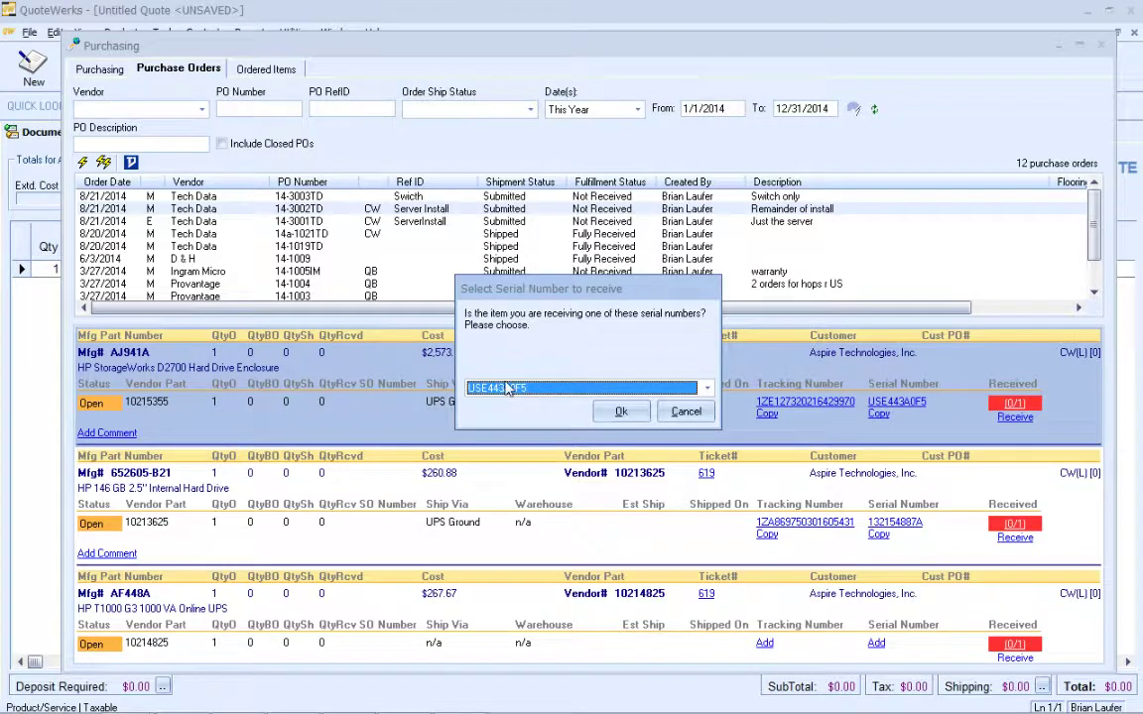
left_click(507, 388)
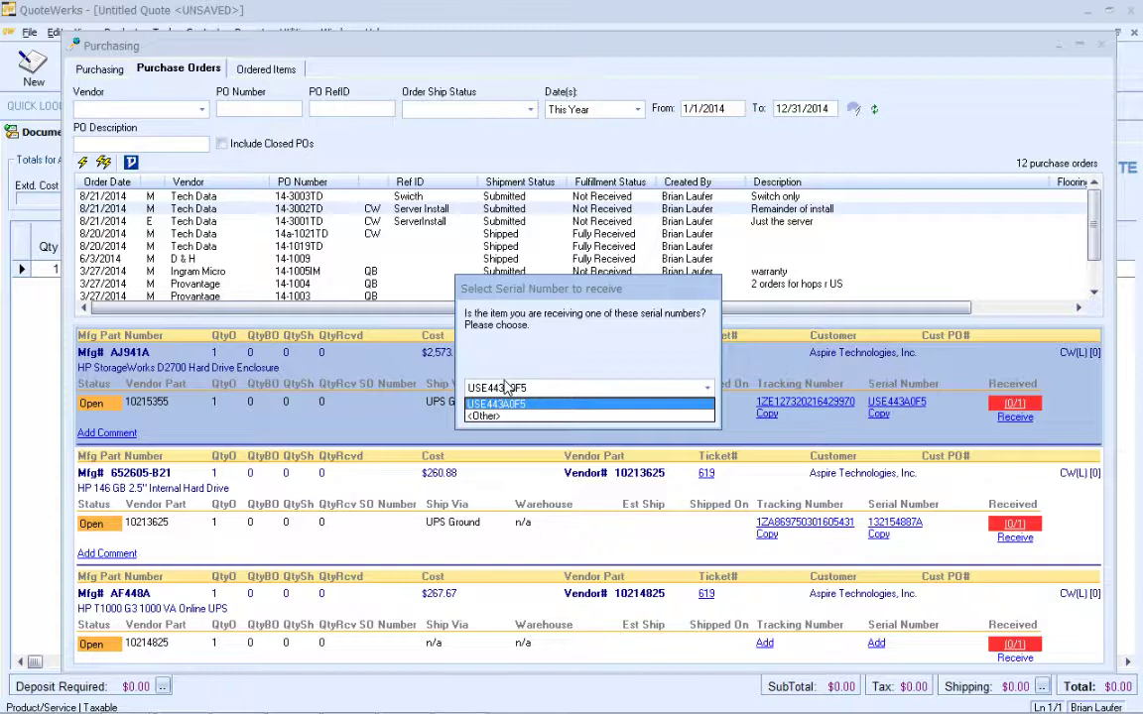
left_click(507, 388)
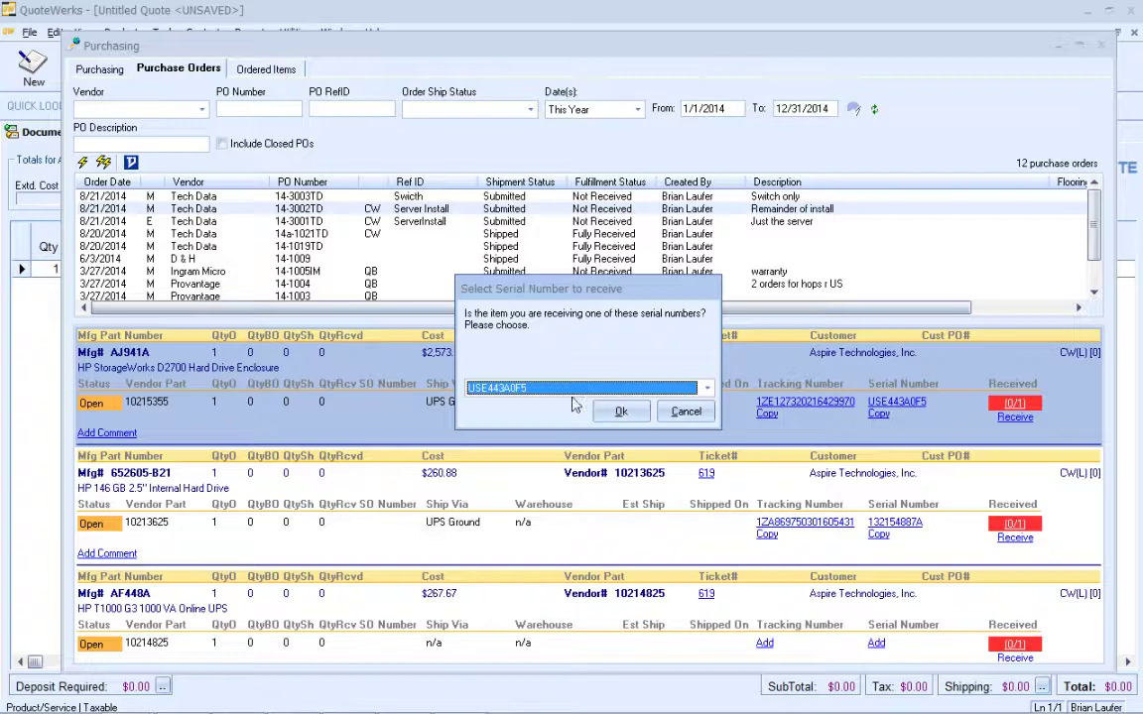
left_click(619, 415)
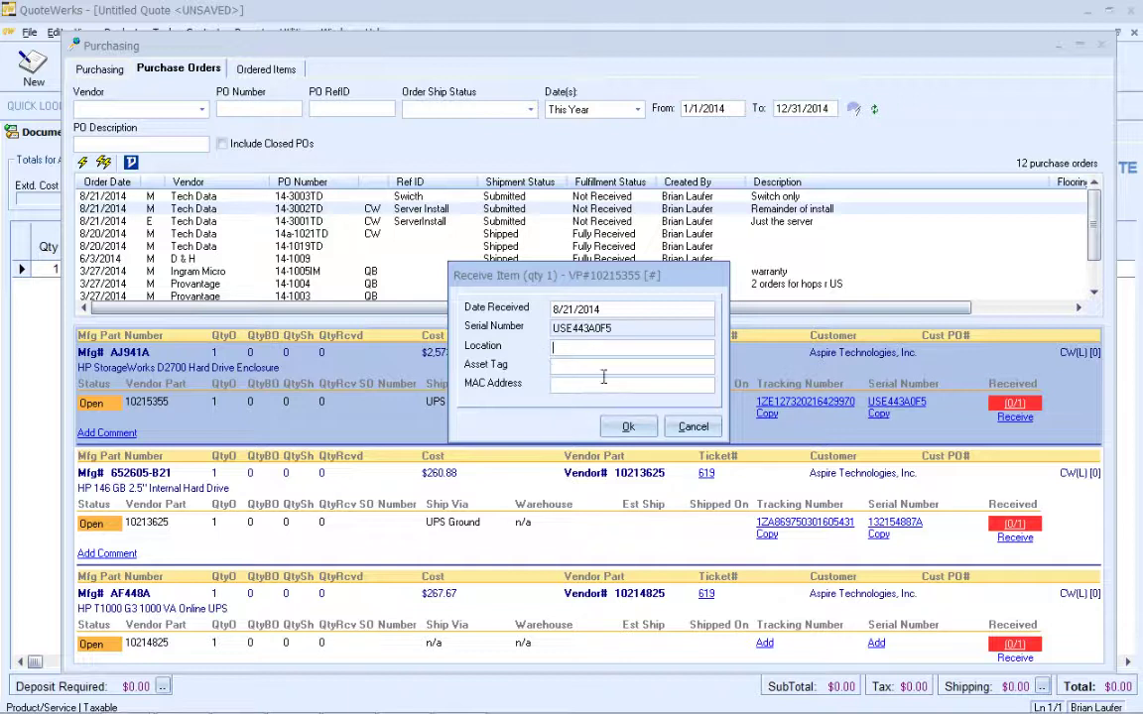
left_click(628, 427)
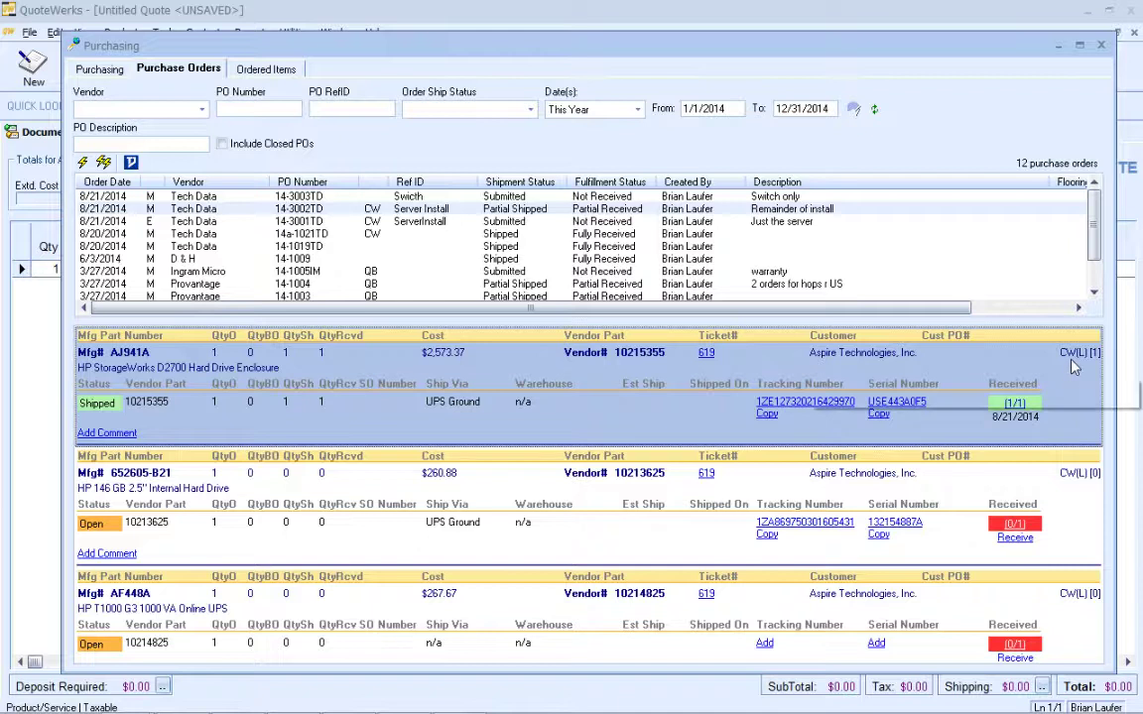
Check the D2700 item's export status and post the received item against its ConnectWise PO item
mouse_move(1074, 366)
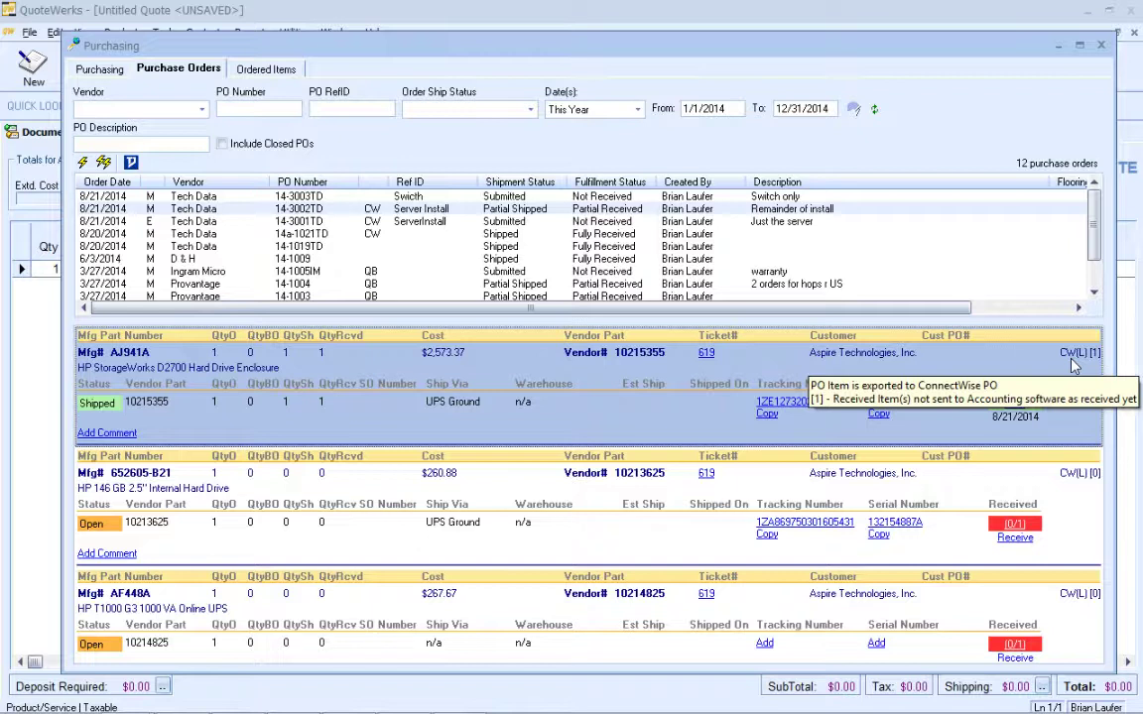
right_click(691, 411)
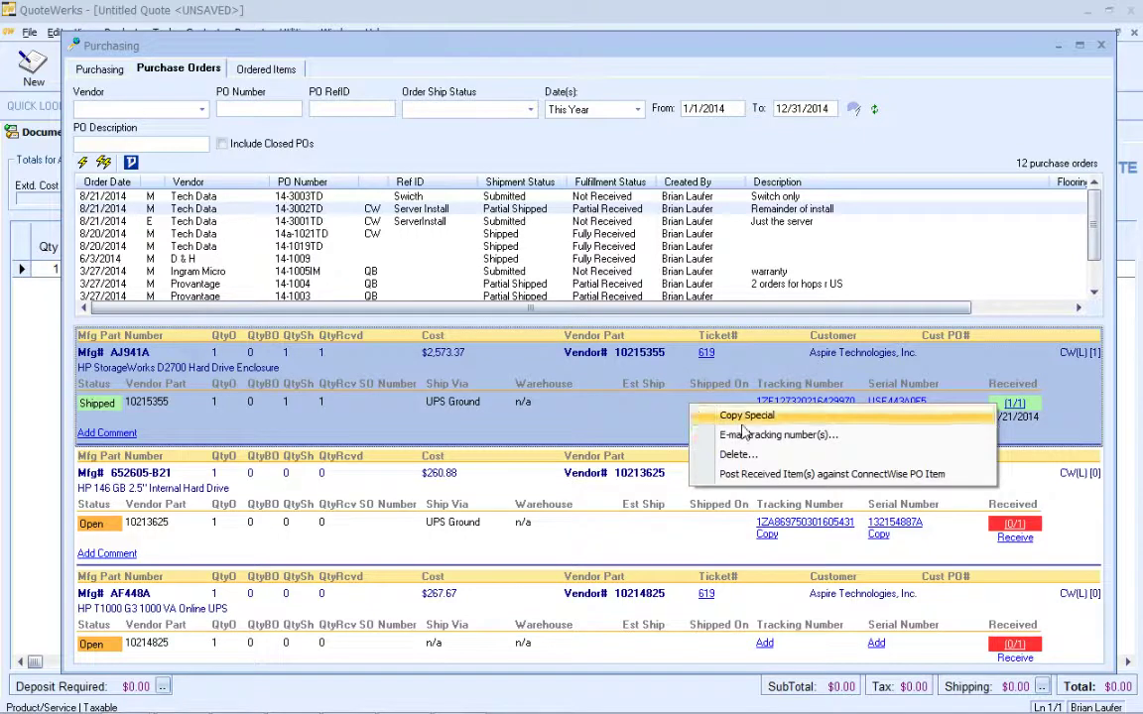
left_click(752, 475)
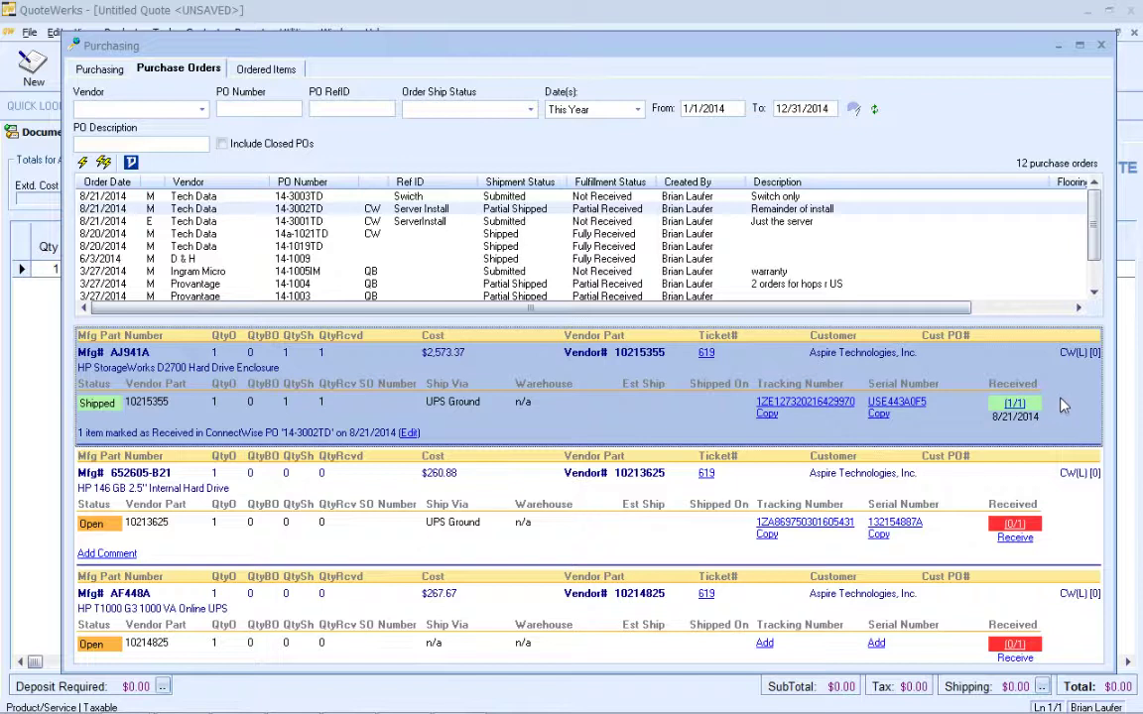
Receive the HP 146 GB 2.5" Internal Hard Drive and display the items of the Tech Data purchase order "Swicth"
left_click(1015, 537)
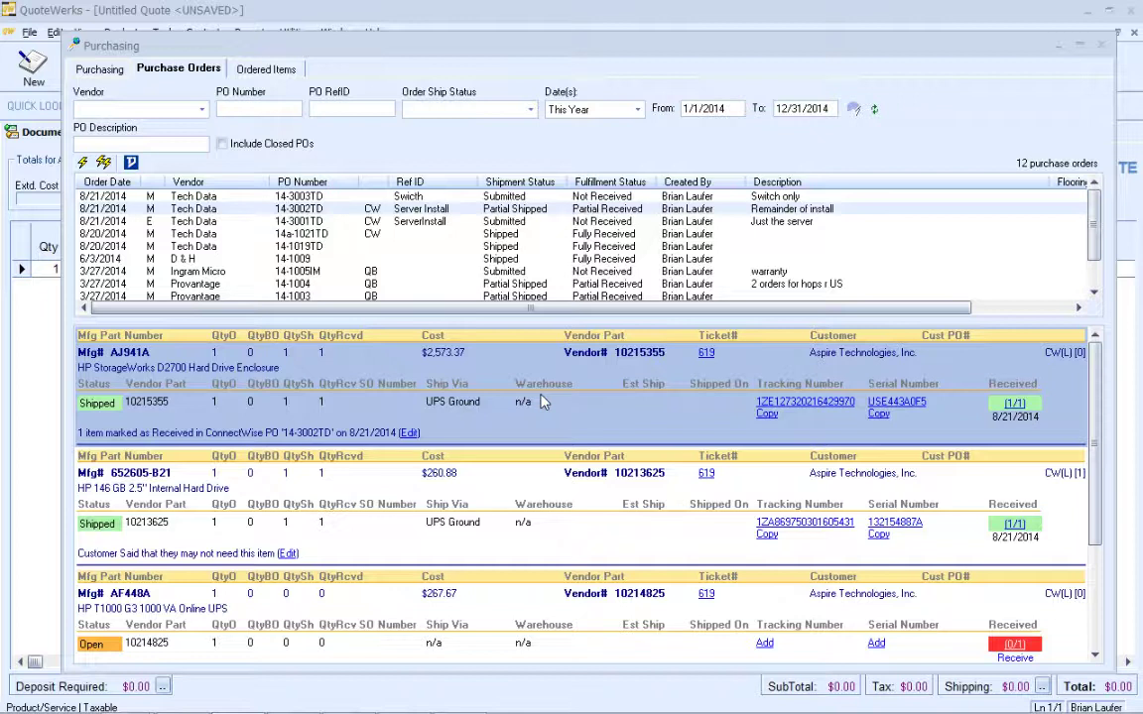
left_click(424, 198)
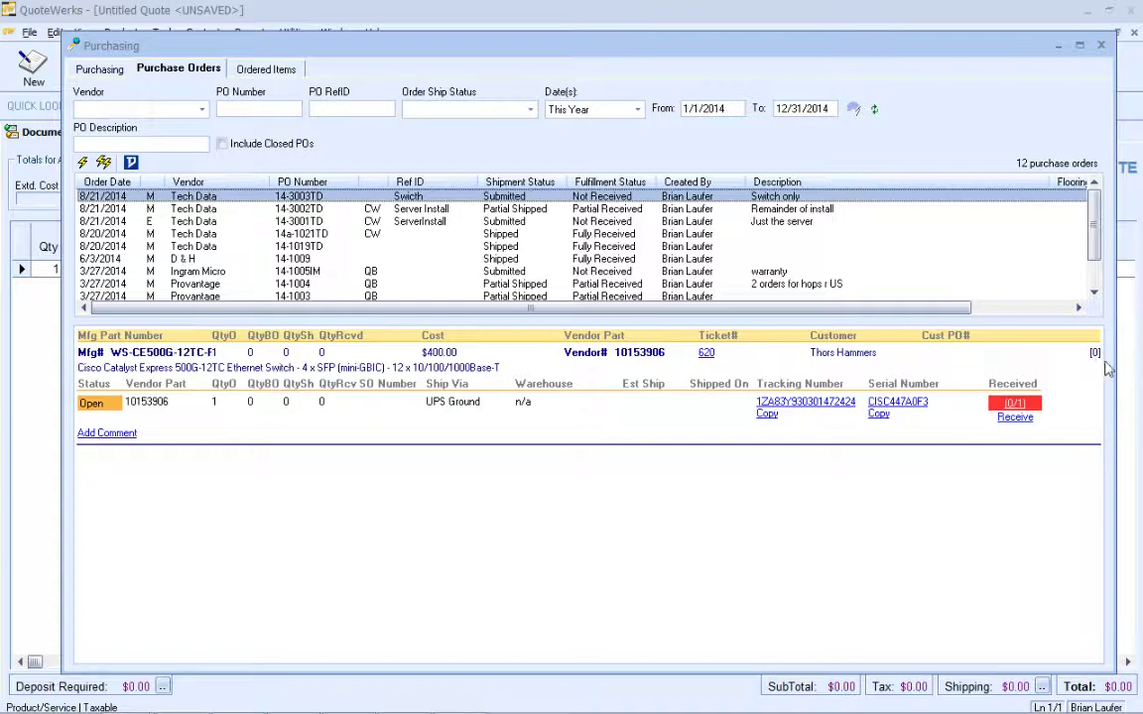
Receive the Cisco Catalyst Express 500G-12TC switch with serial number CISC447A0F3
left_click(1012, 418)
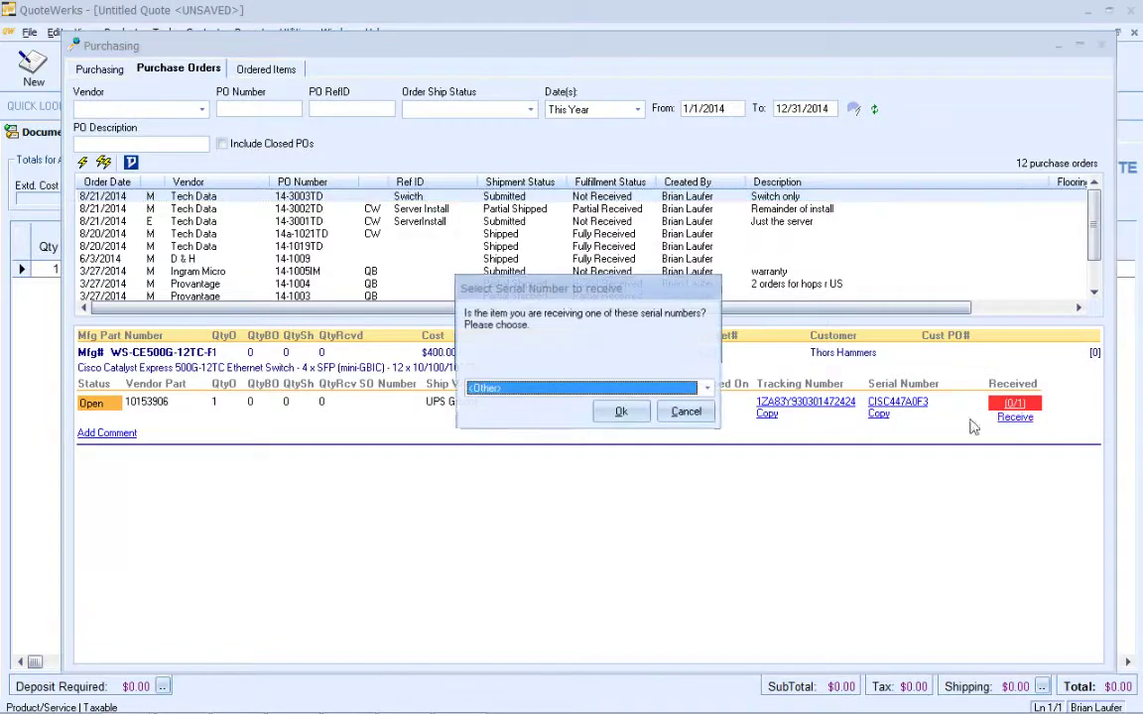
left_click(497, 389)
left_click(500, 403)
left_click(621, 412)
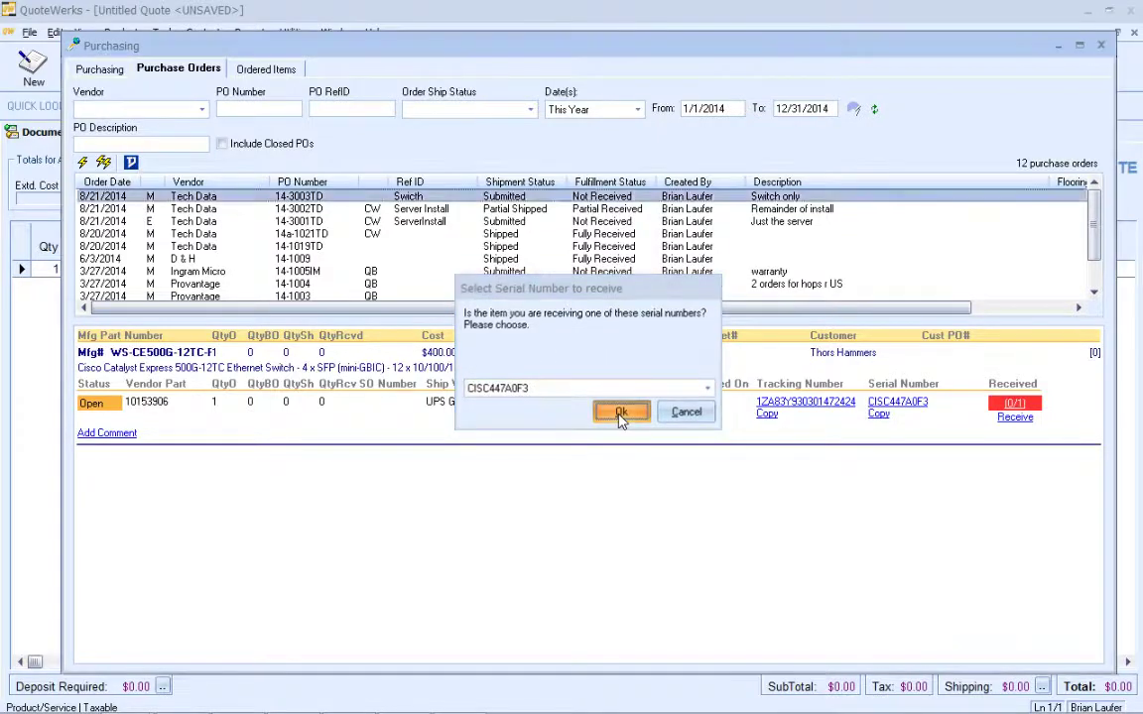
left_click(629, 427)
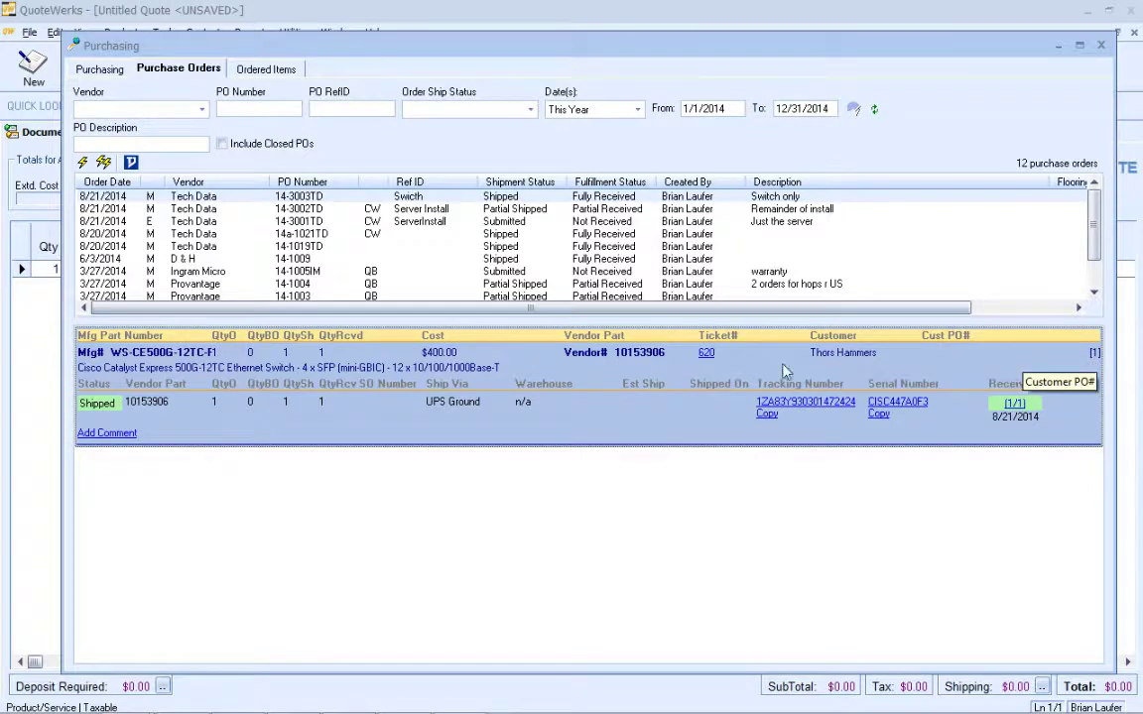
Post the received Cisco switch against its ConnectWise PO, entering the PO number and choosing the line 1 item WS-CE500G-12TC-RF
right_click(635, 400)
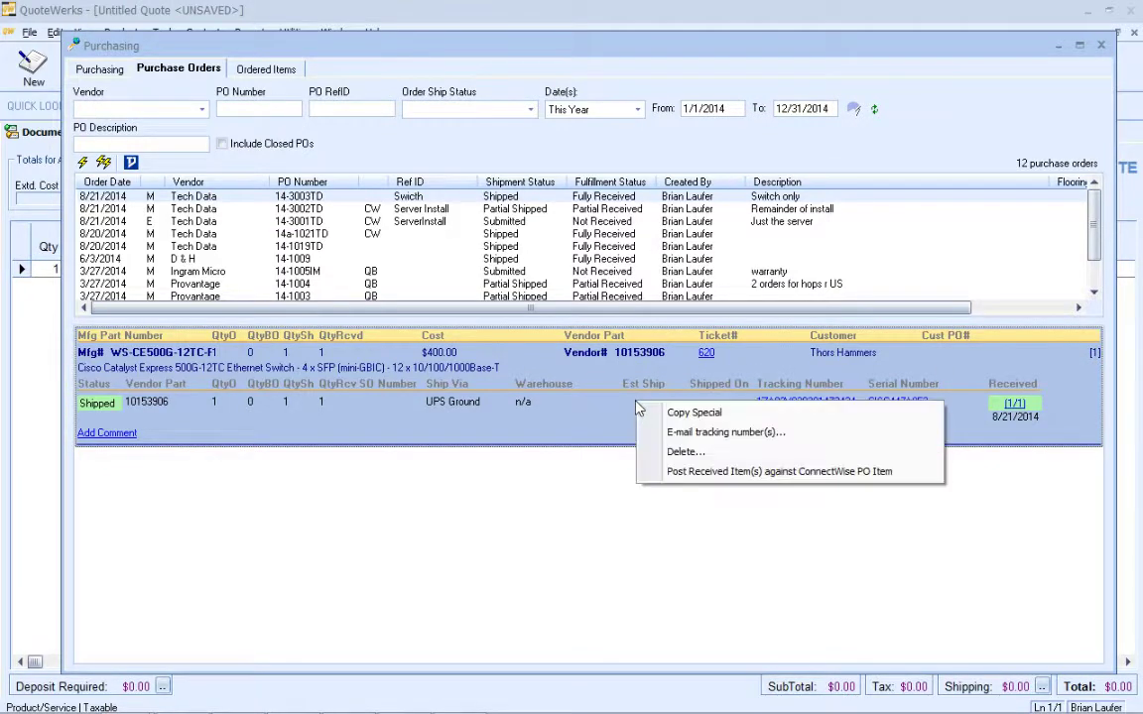
left_click(721, 472)
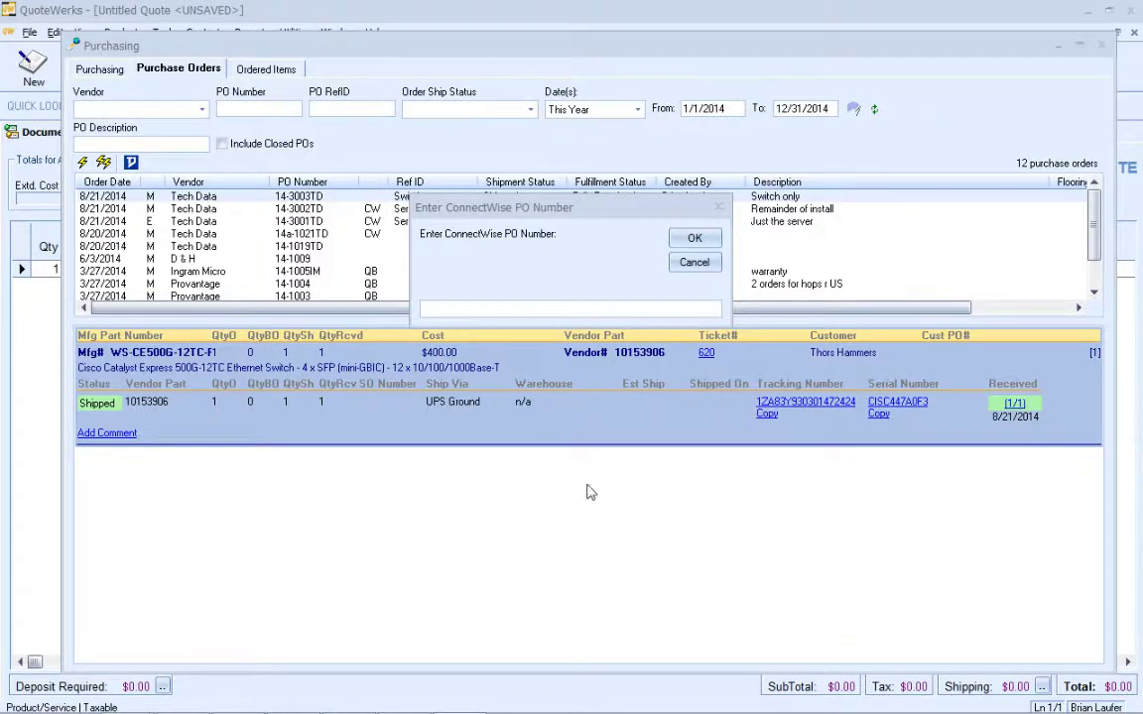
left_click(462, 308)
type("video001")
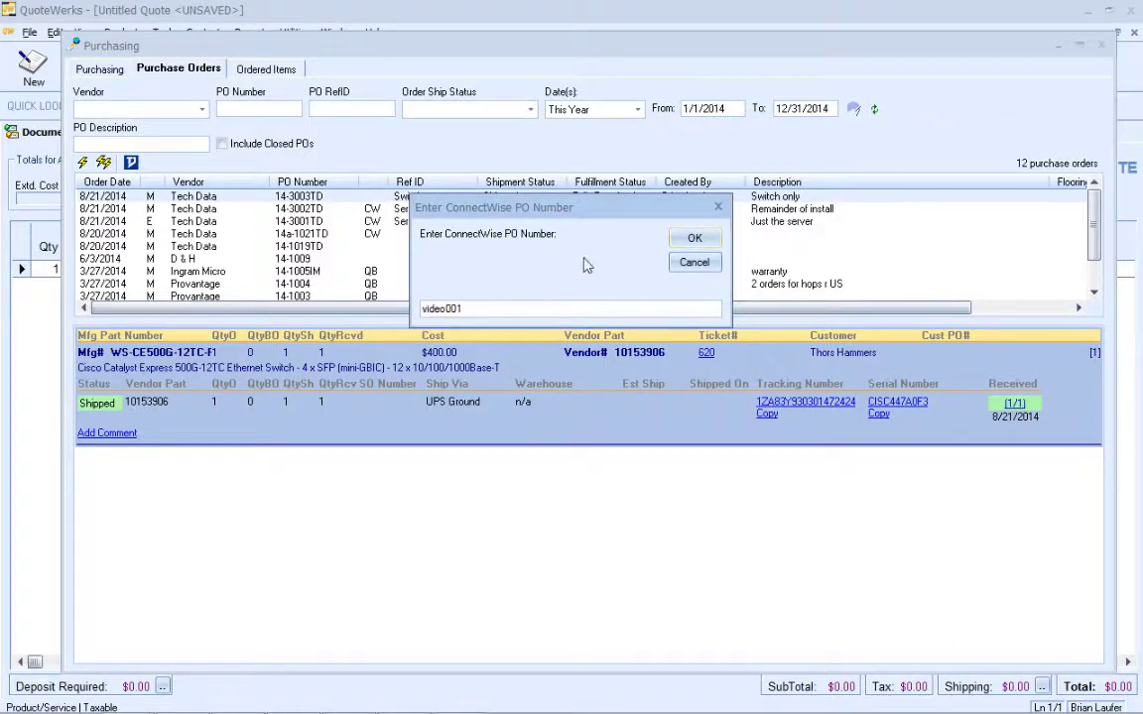
left_click(686, 243)
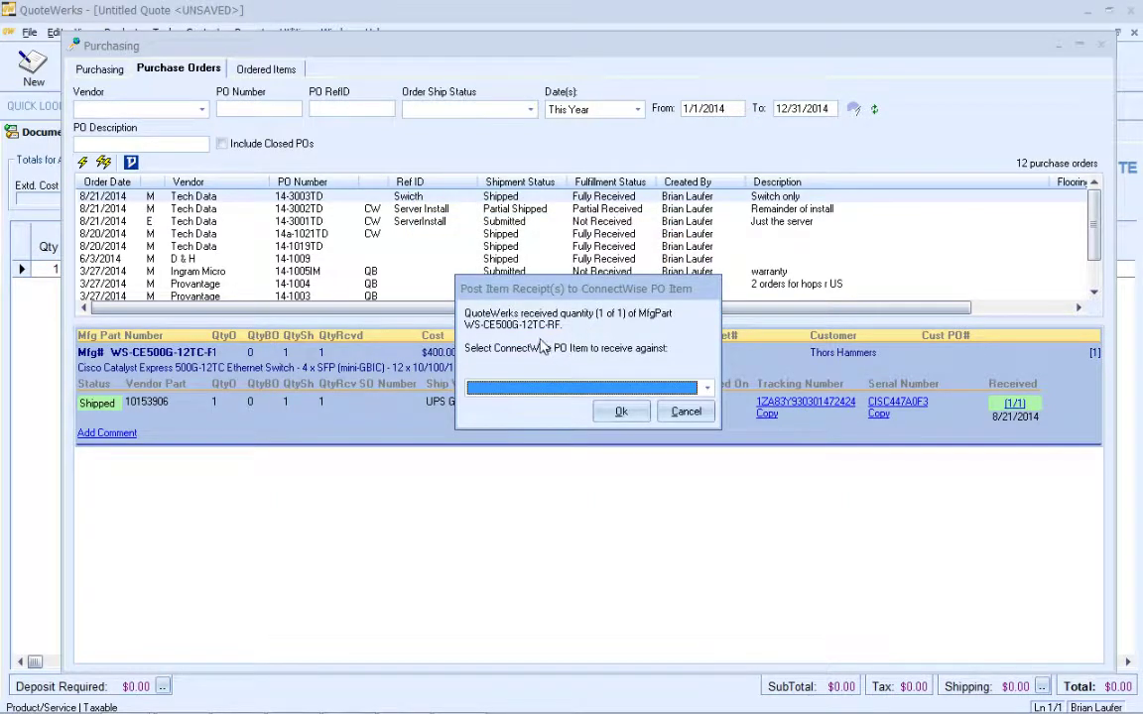
left_click(511, 389)
left_click(511, 390)
left_click(511, 390)
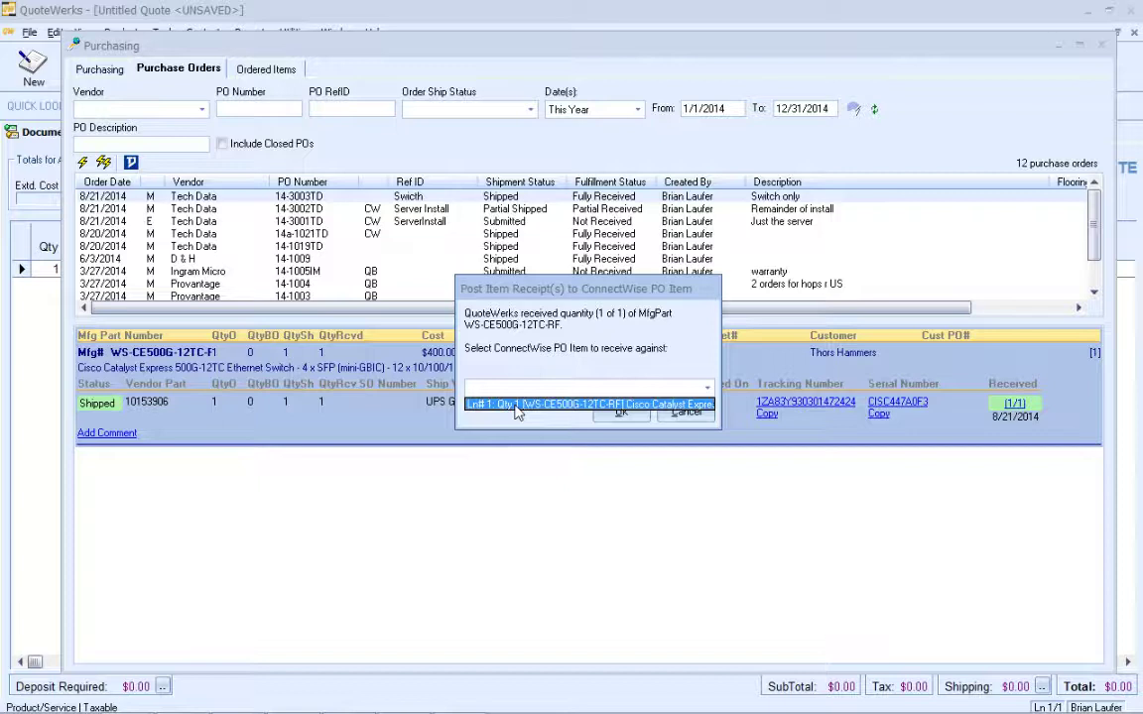
left_click(515, 405)
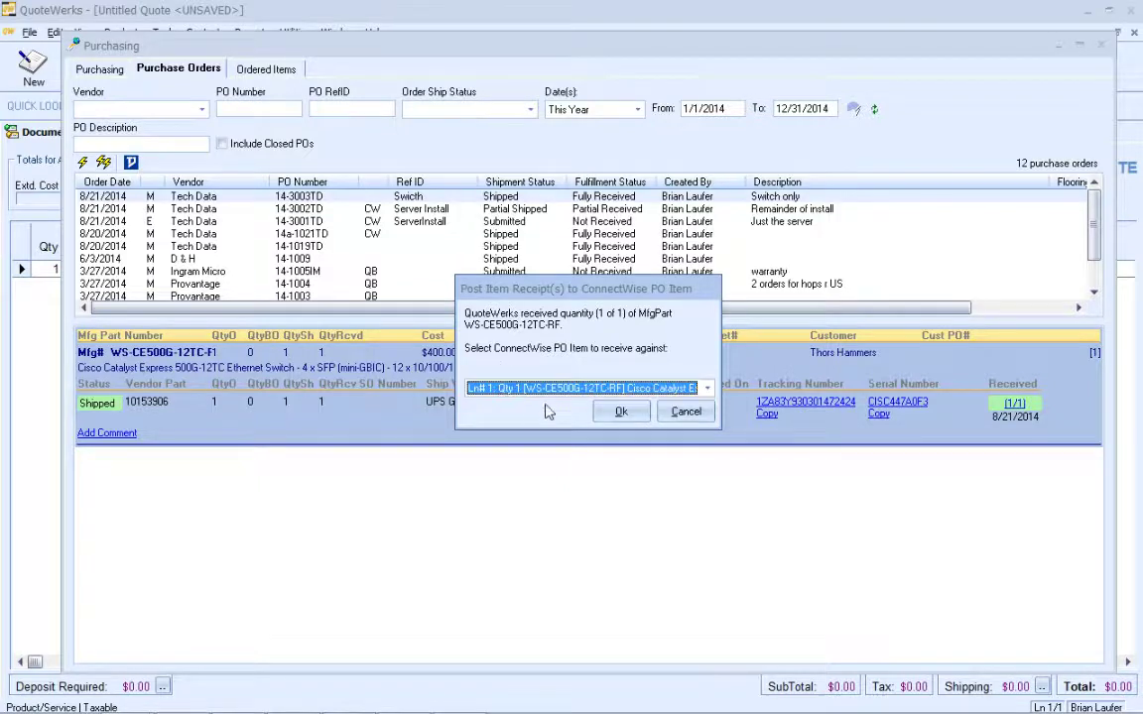
left_click(612, 410)
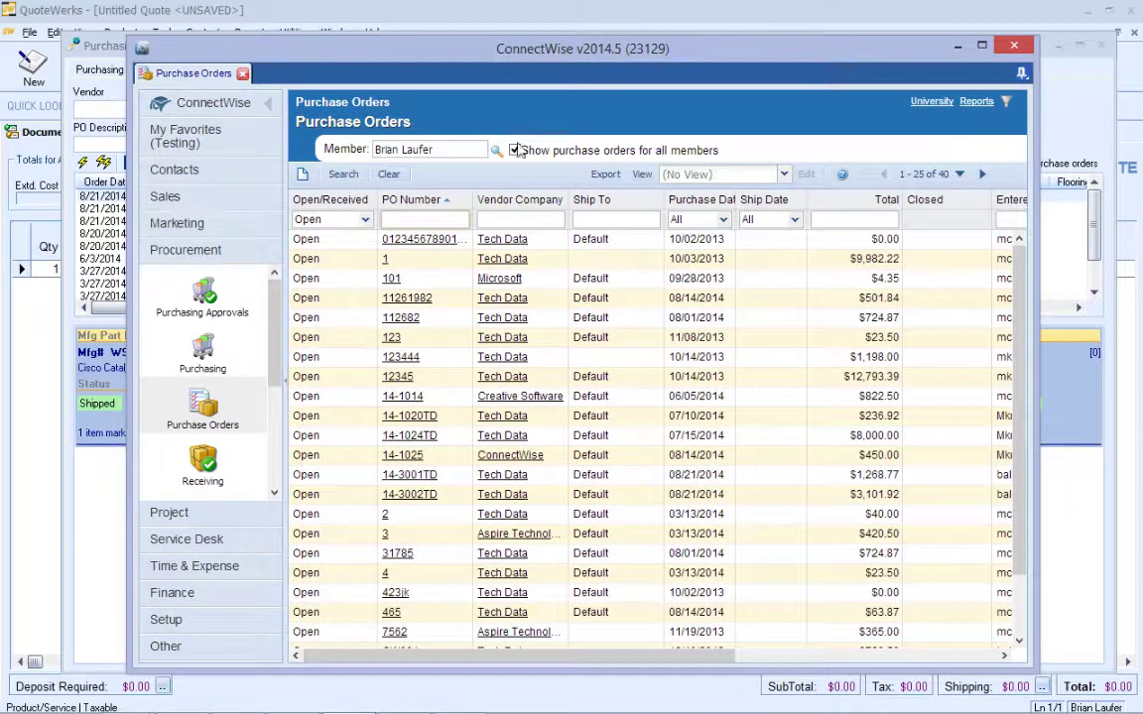
In ConnectWise, filter the purchase orders by PO number "14-300" and open product line AJ941A of the second Tech Data order to check its receipt
left_click(429, 220)
key("Return")
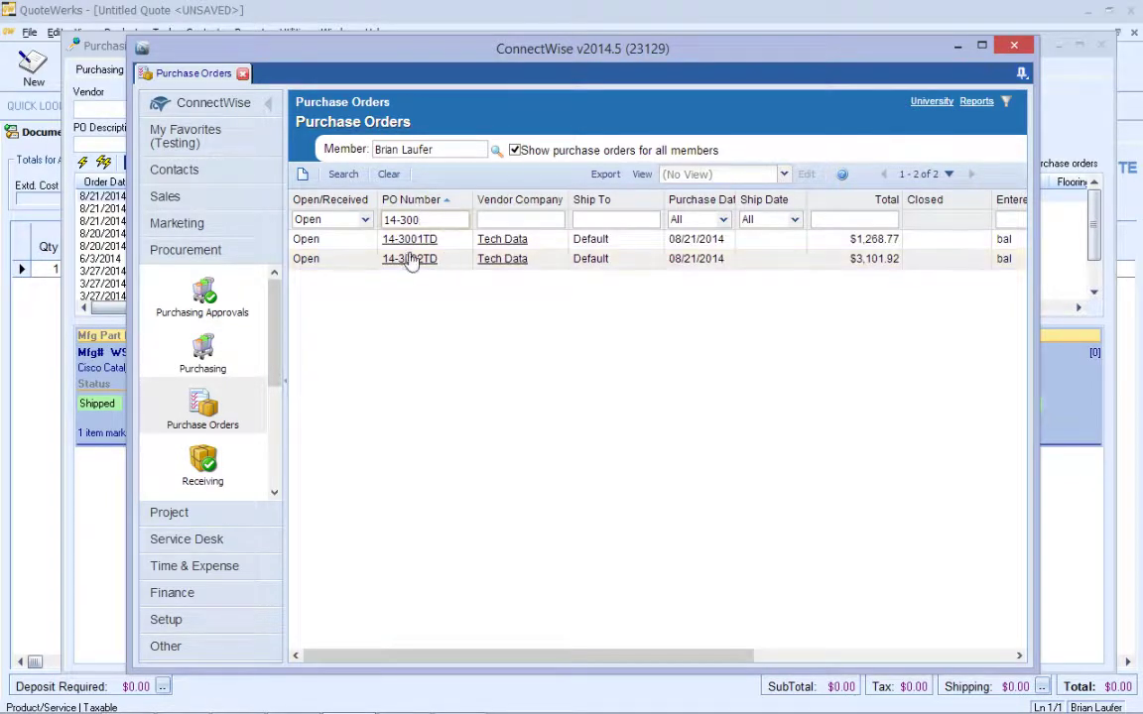
left_click(410, 260)
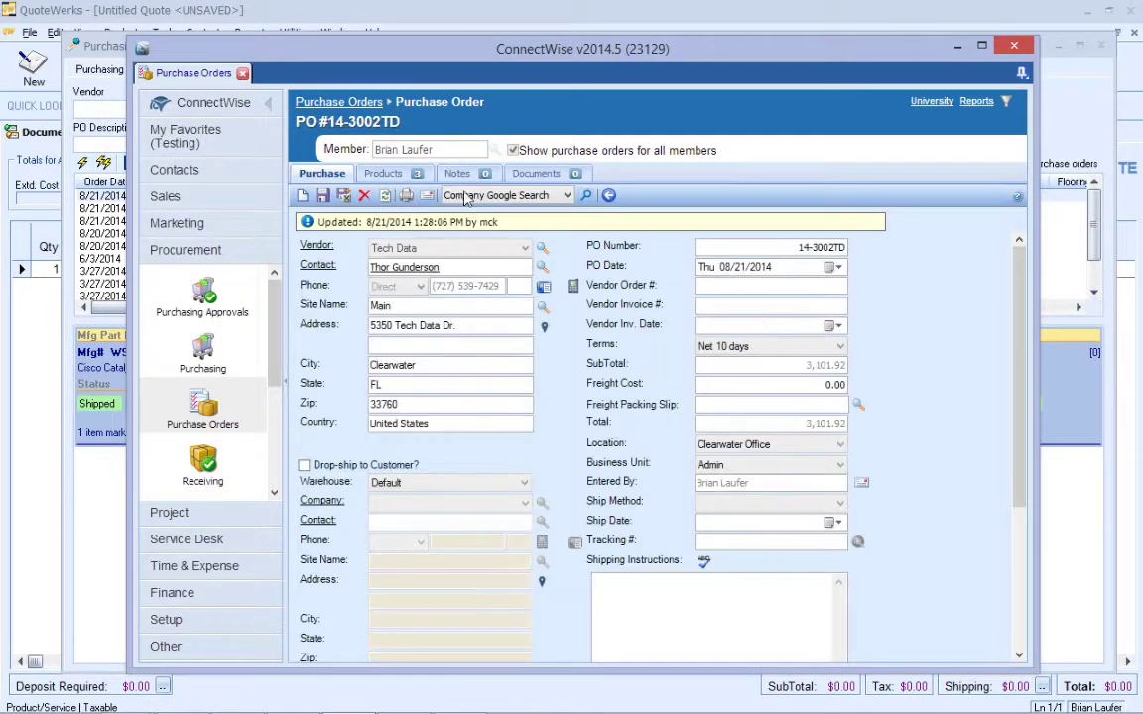
left_click(407, 182)
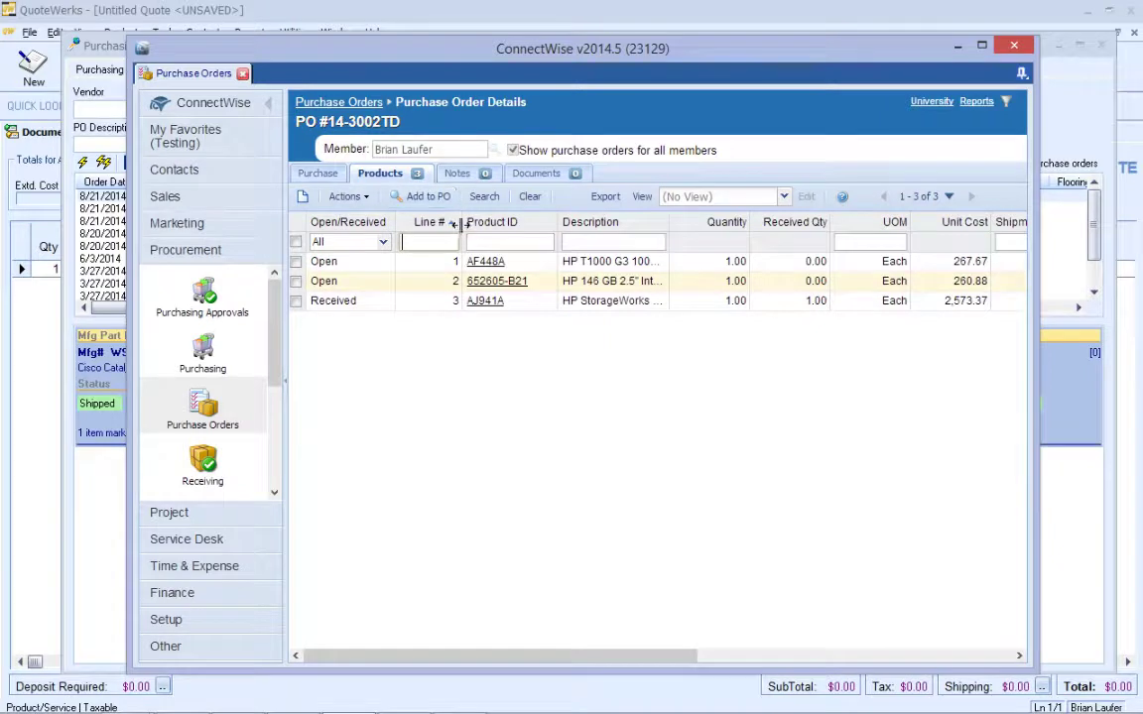
left_click(485, 301)
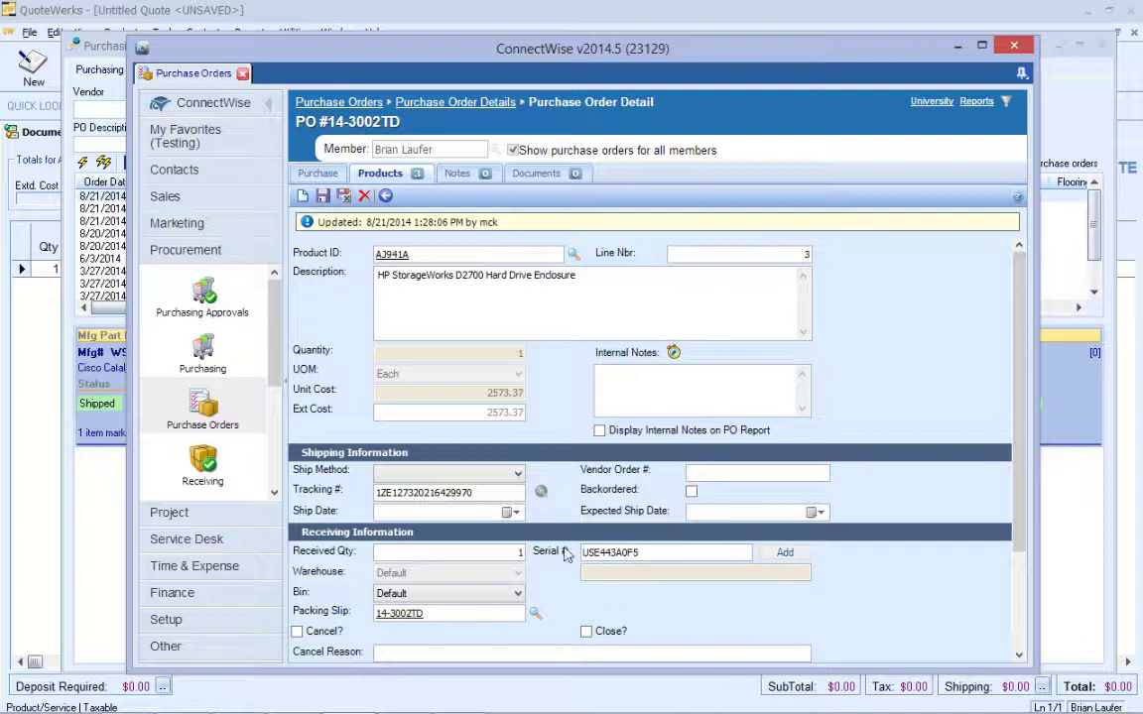
Search the received purchase orders for "video" and open the WS-CE500G-12TC-RF product line to check its tracking and serial numbers
left_click(193, 397)
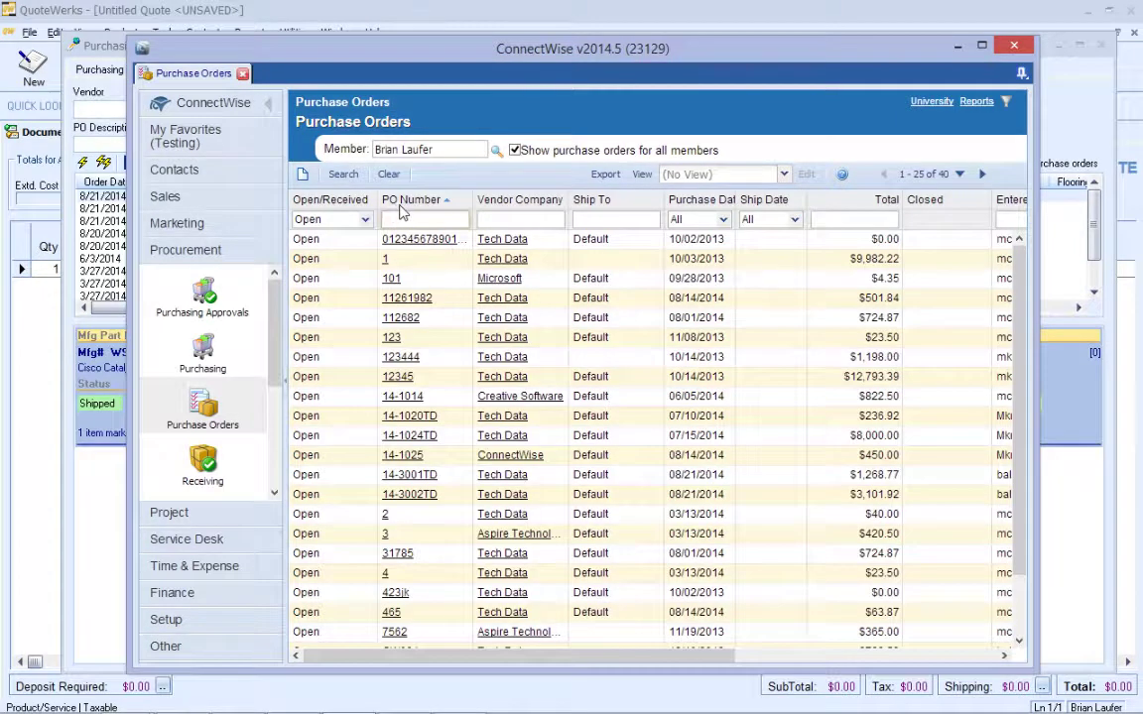
key("Return")
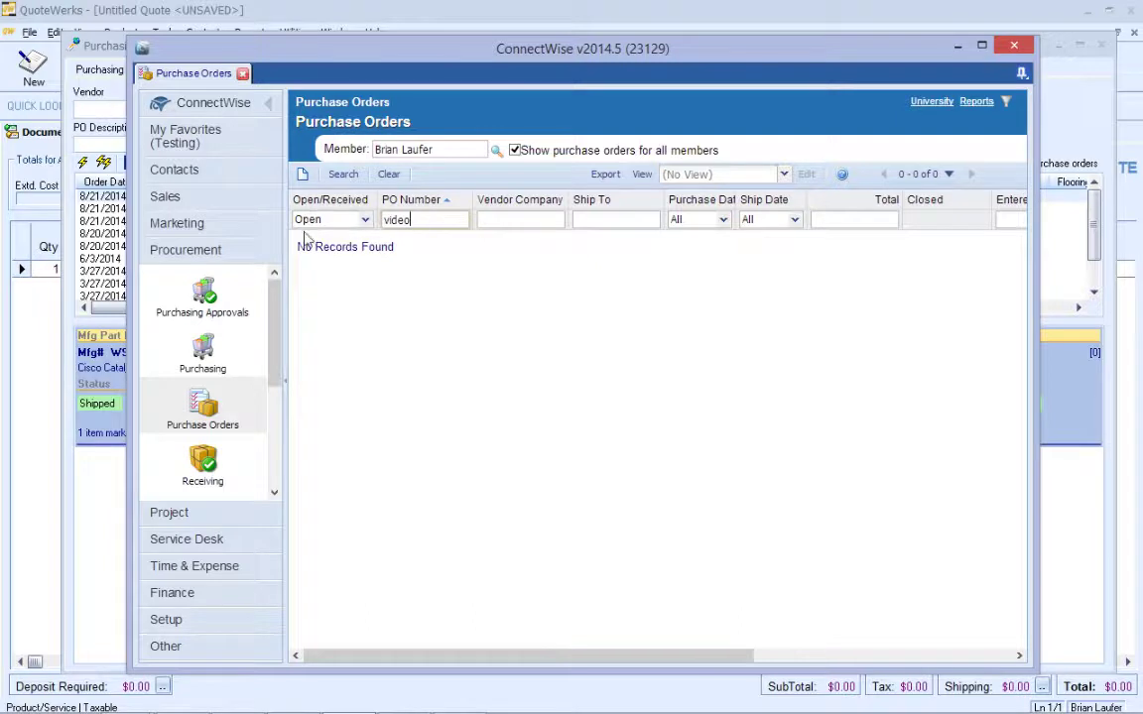
left_click(365, 220)
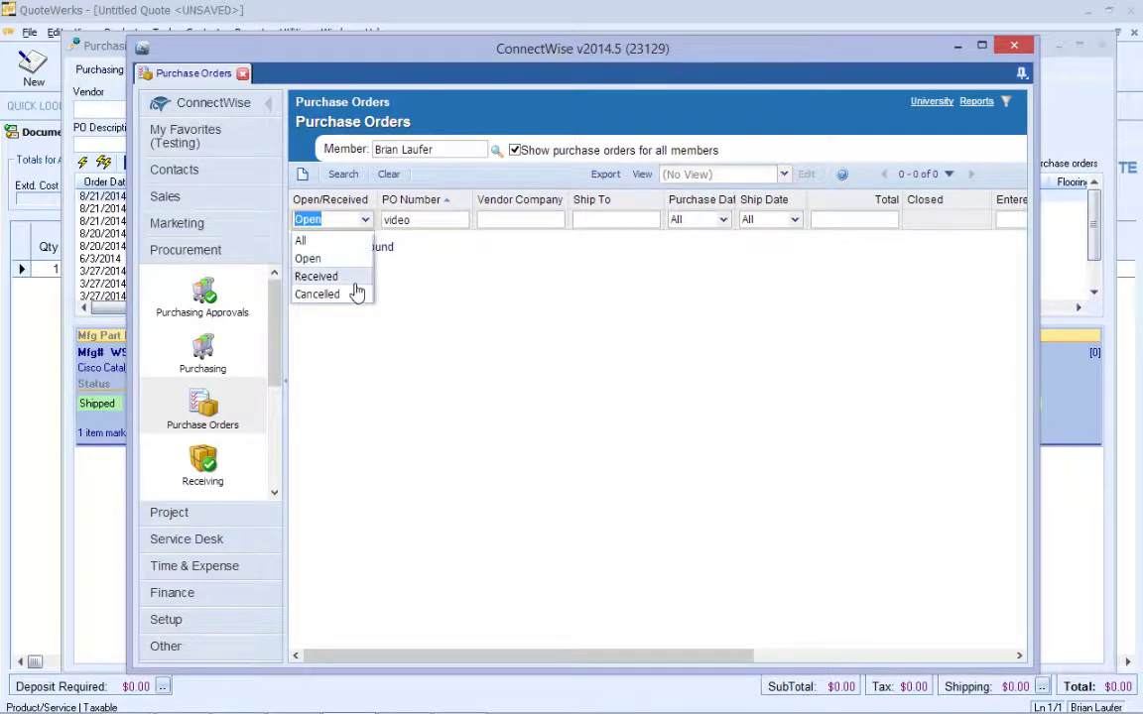
left_click(342, 277)
left_click(446, 222)
key("Return")
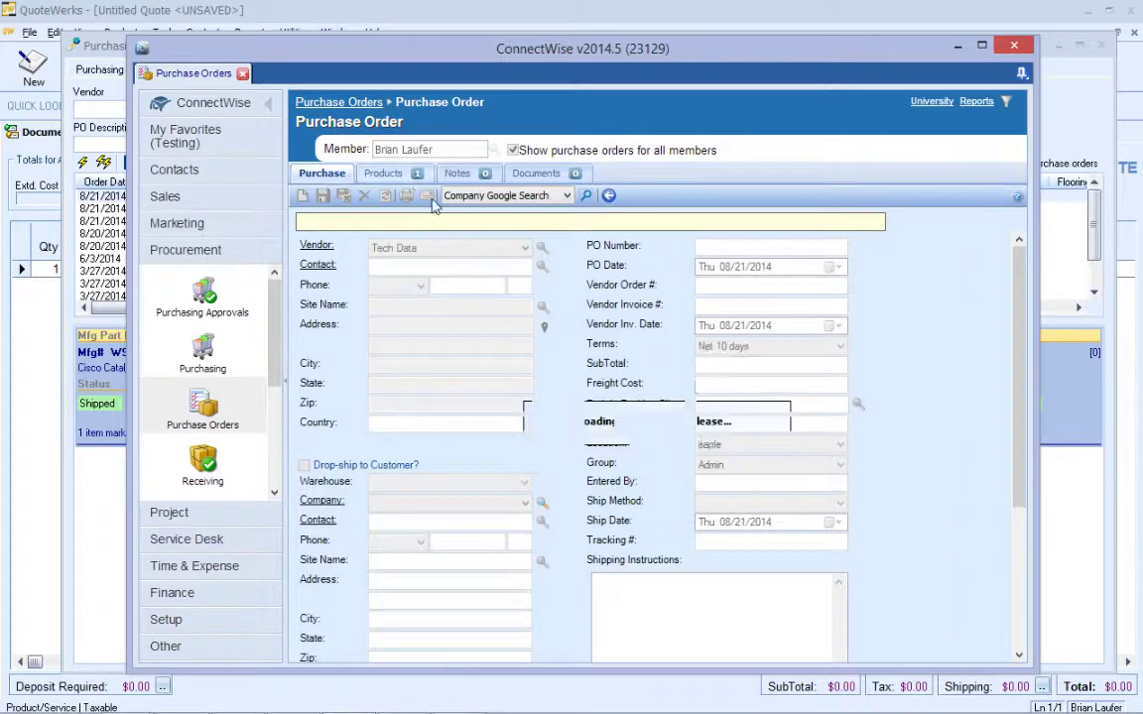
left_click(383, 176)
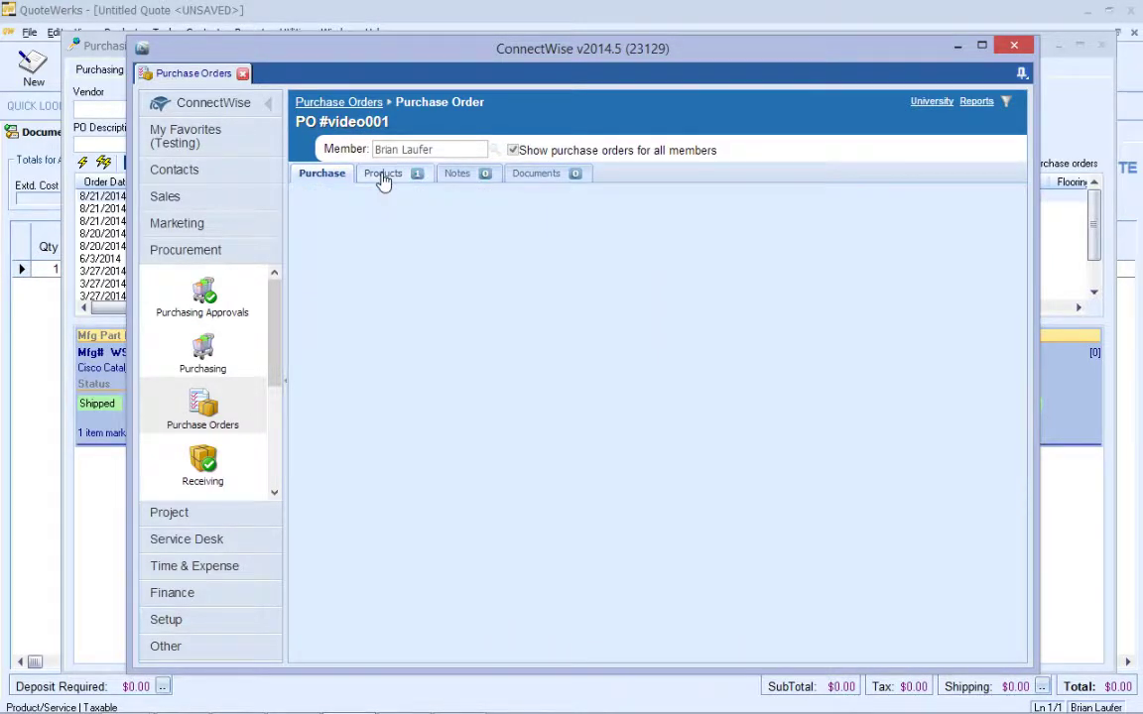
left_click(493, 262)
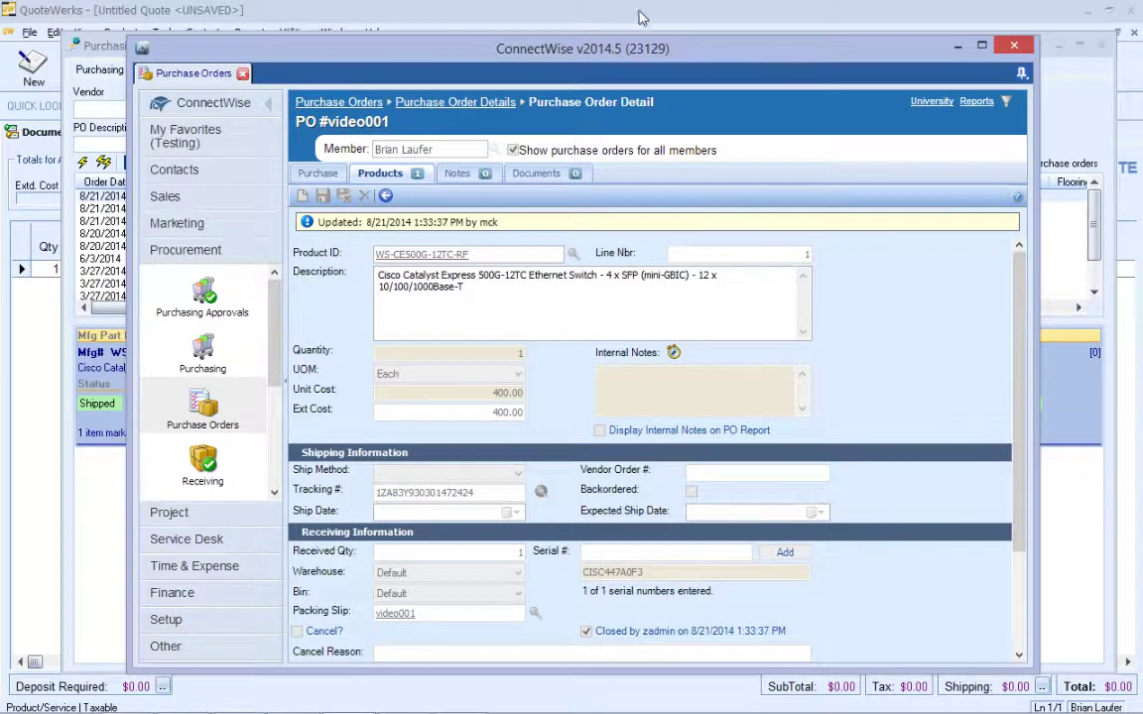
Return to QuoteWerks and start an e-mail with the Cisco switch's tracking number
left_click(549, 12)
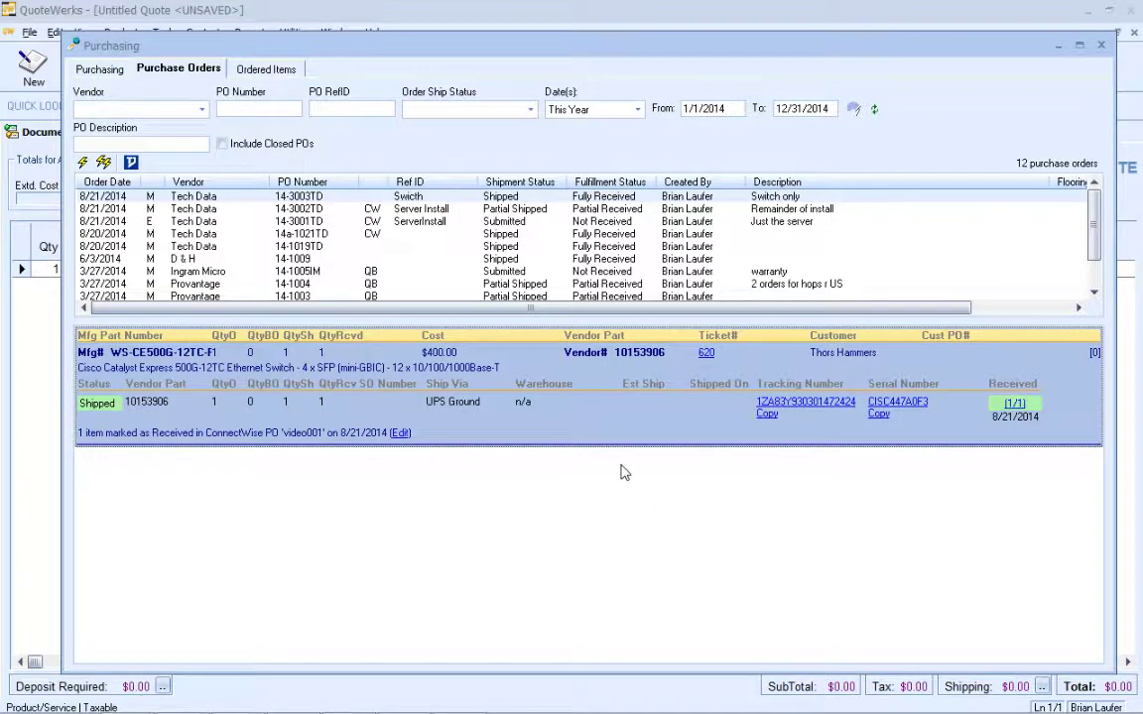
right_click(560, 387)
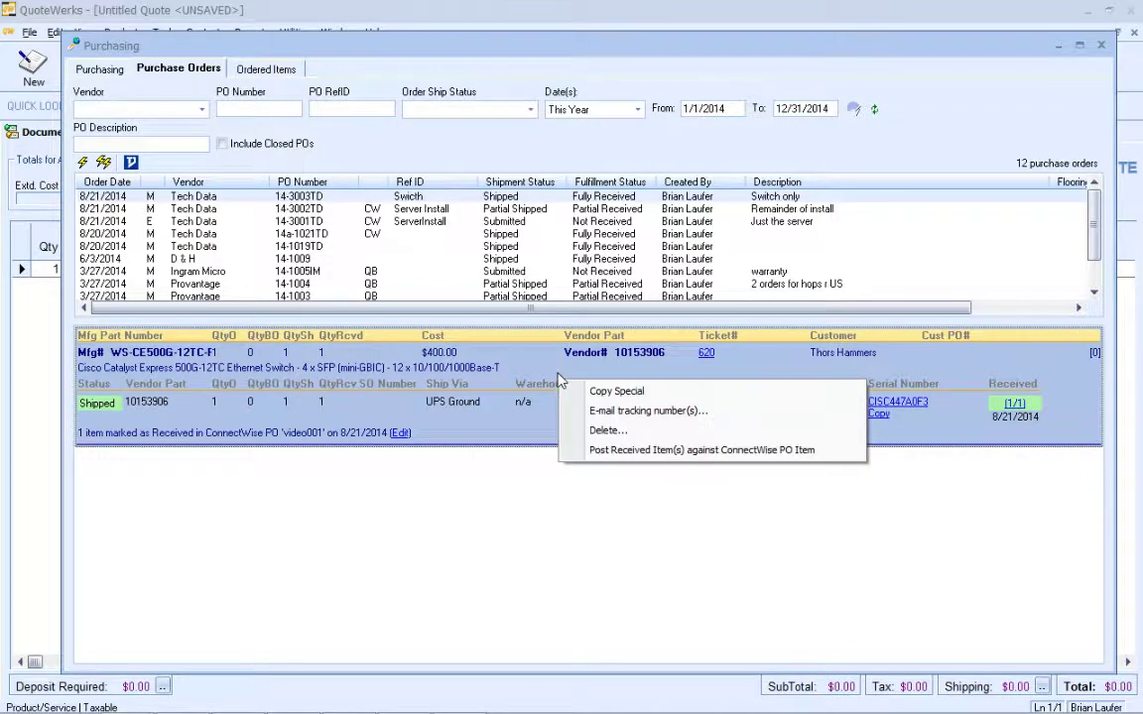
left_click(633, 411)
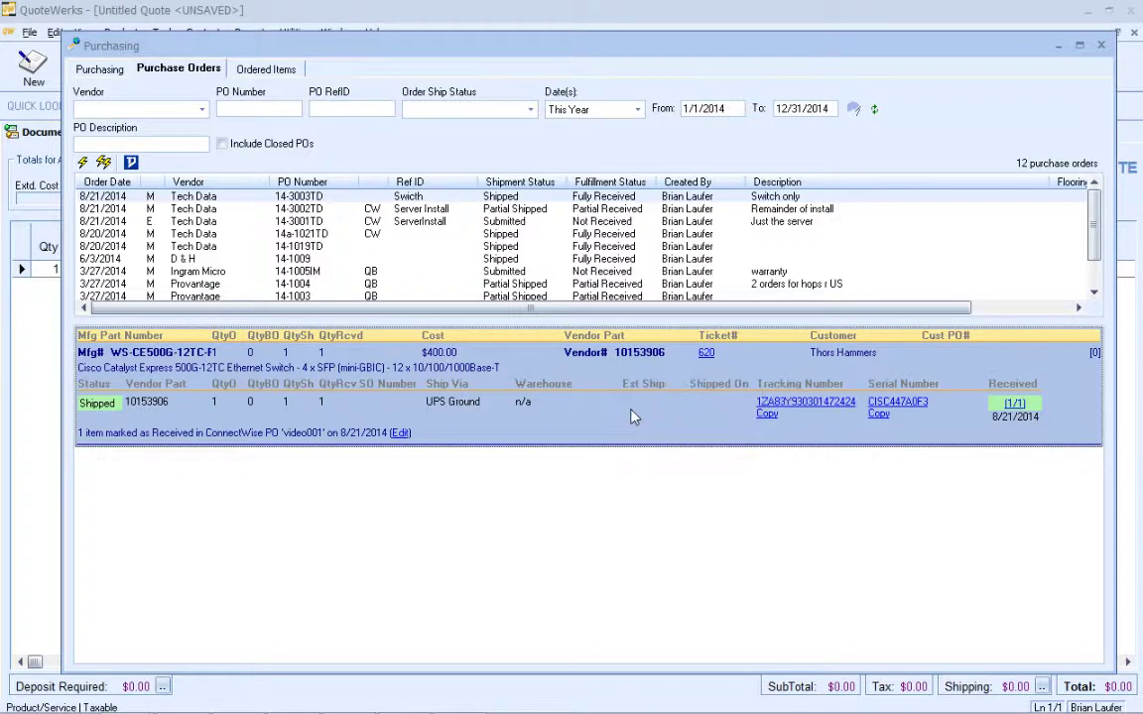